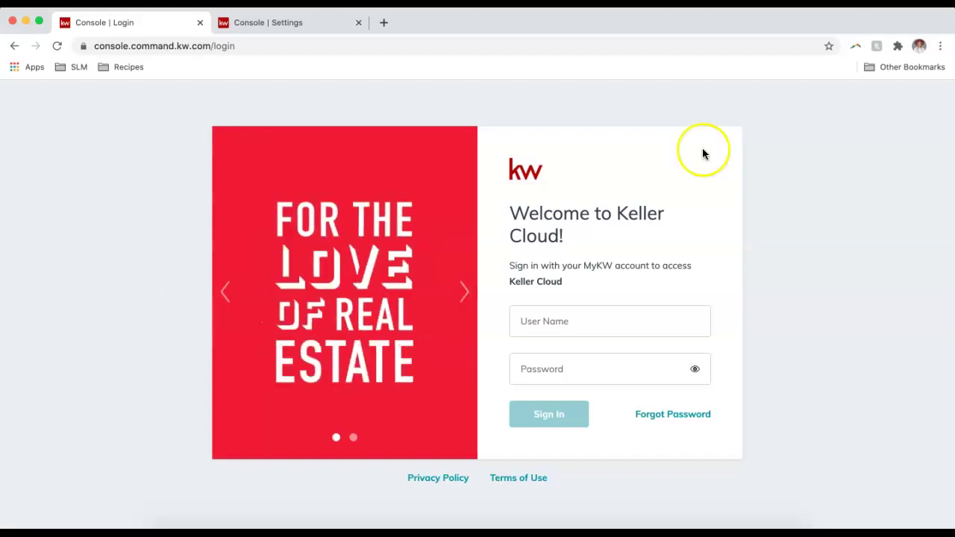
# Sign in to KW Command with the account user name and password
pyautogui.click(666, 320)
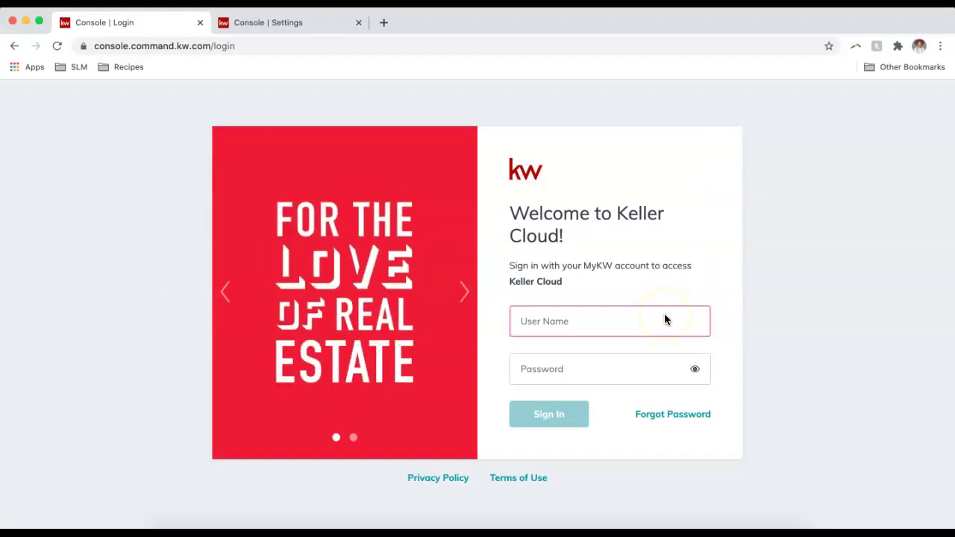
pyautogui.write('sler')
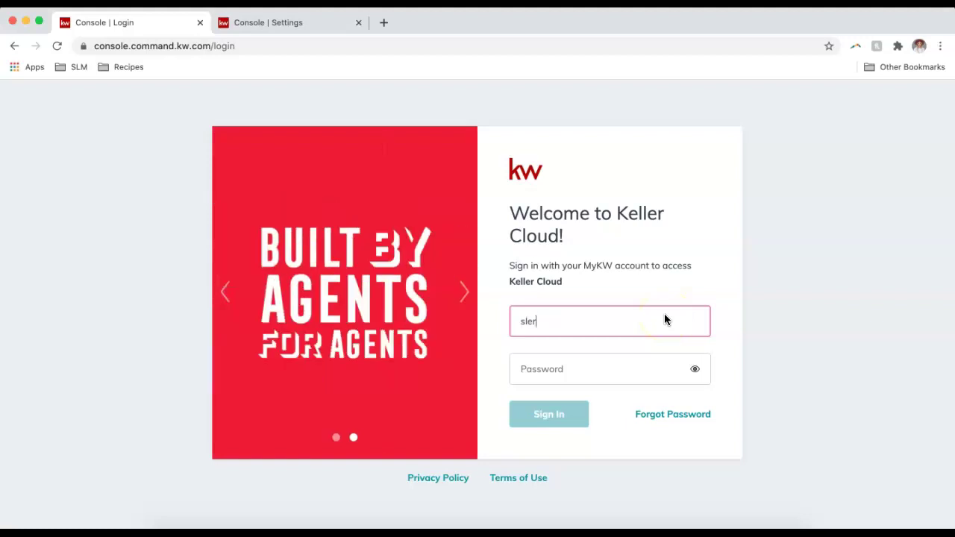
pyautogui.write('oy')
pyautogui.press('Tab')
pyautogui.write('••••••')
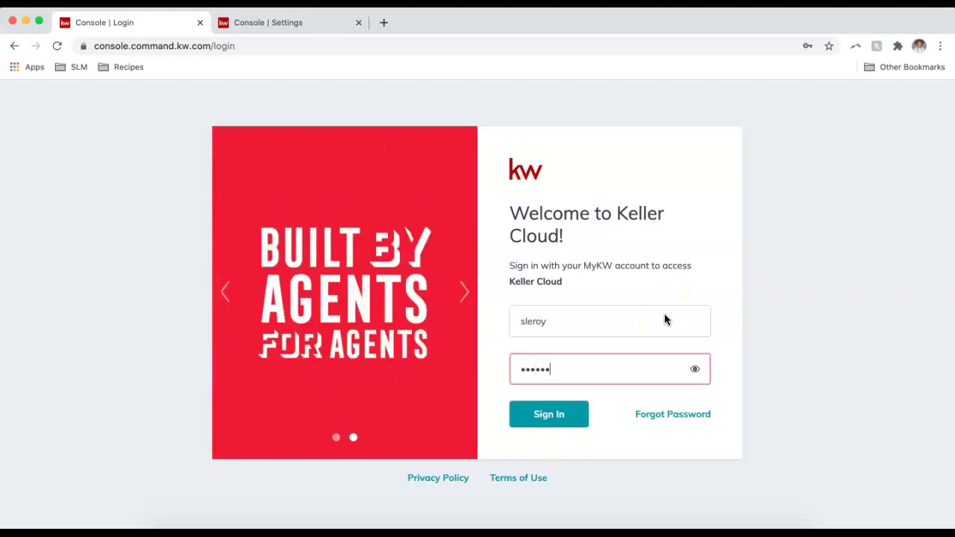
pyautogui.write('•••••')
pyautogui.press('Return')
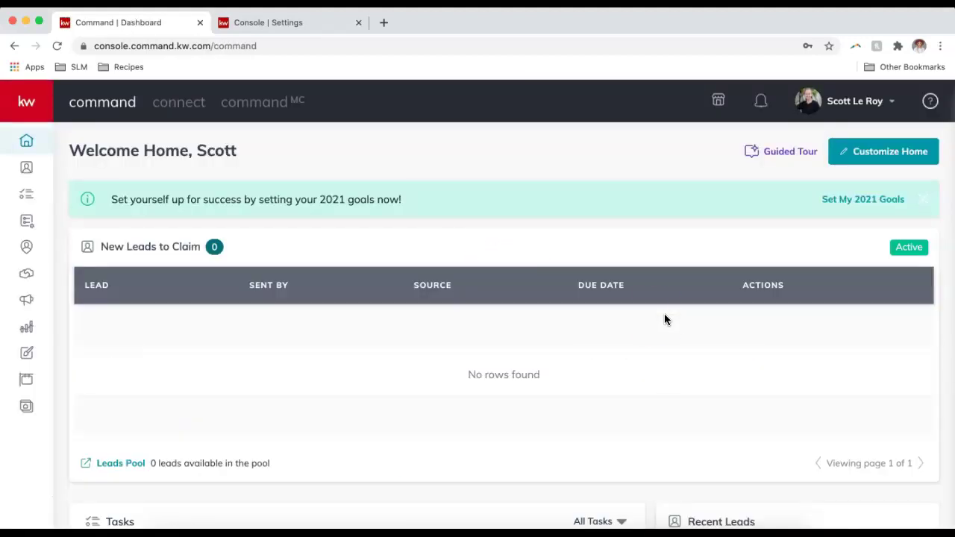
# Create a new Email campaign named 'Monthly Newsletter'
pyautogui.click(26, 301)
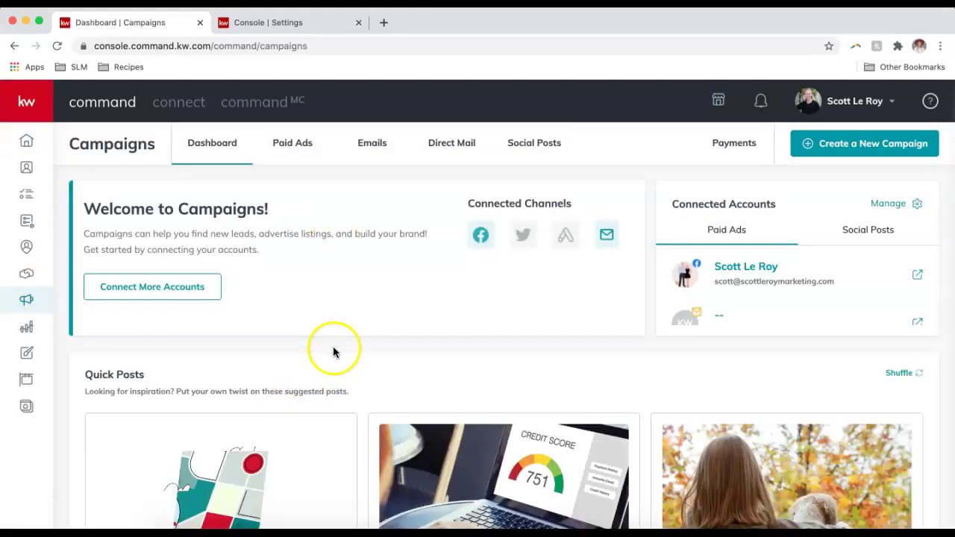
pyautogui.click(854, 149)
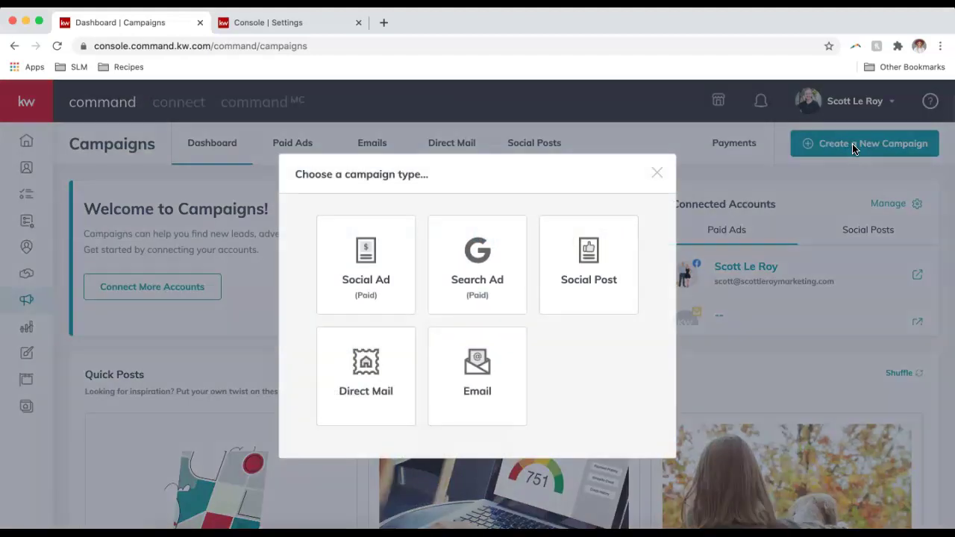
pyautogui.click(475, 365)
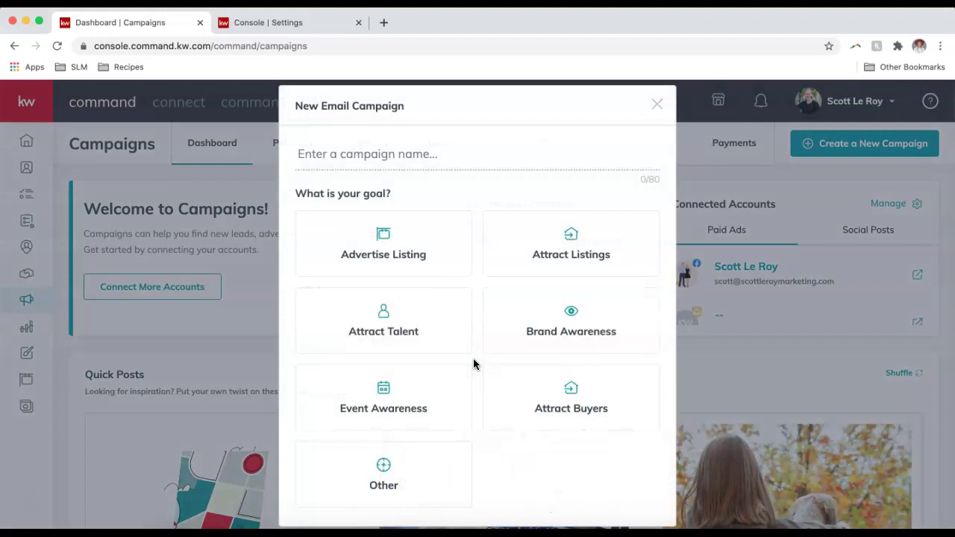
pyautogui.click(427, 154)
pyautogui.write('Monthly ')
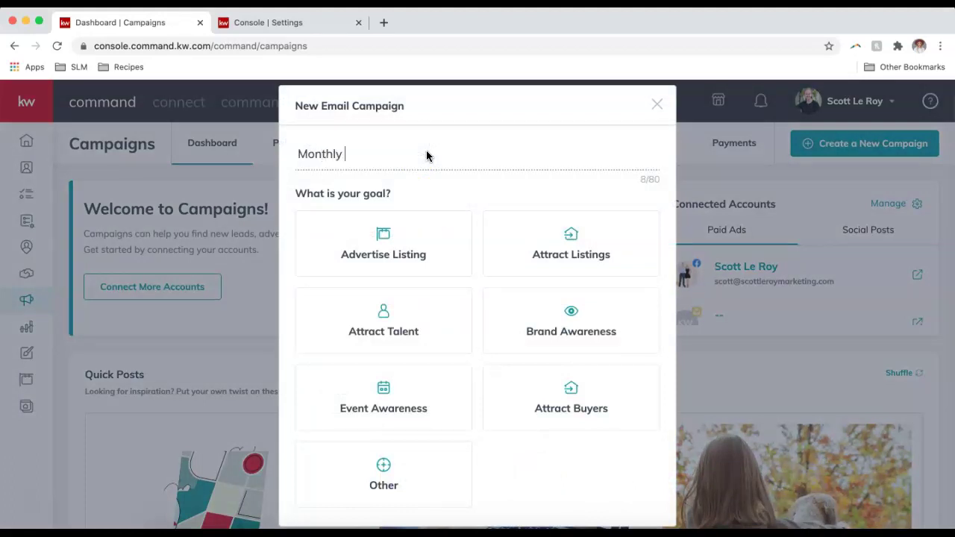
pyautogui.write('Newsletter')
# Set the campaign goal to Brand Awareness and run it through Command Email
pyautogui.click(502, 201)
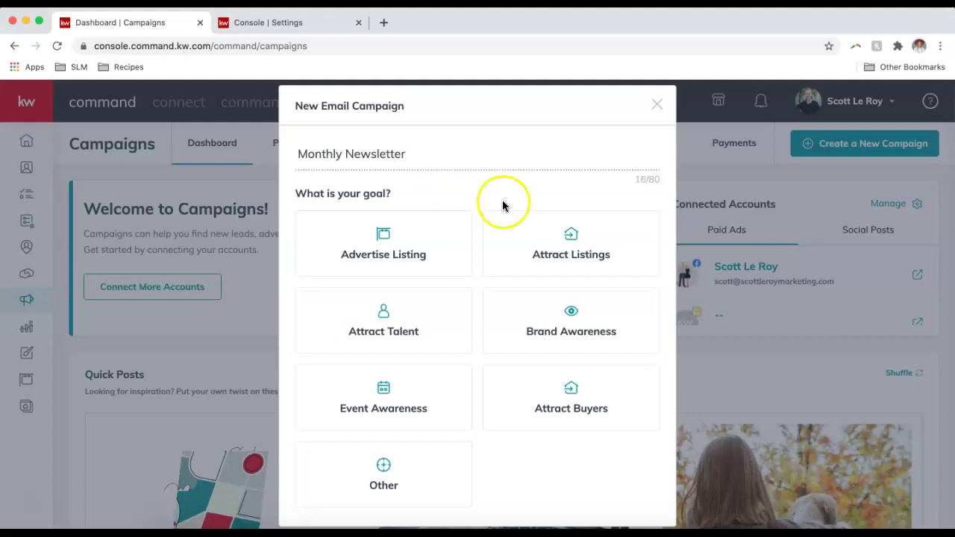
pyautogui.scroll(-2, 502, 206)
pyautogui.click(546, 256)
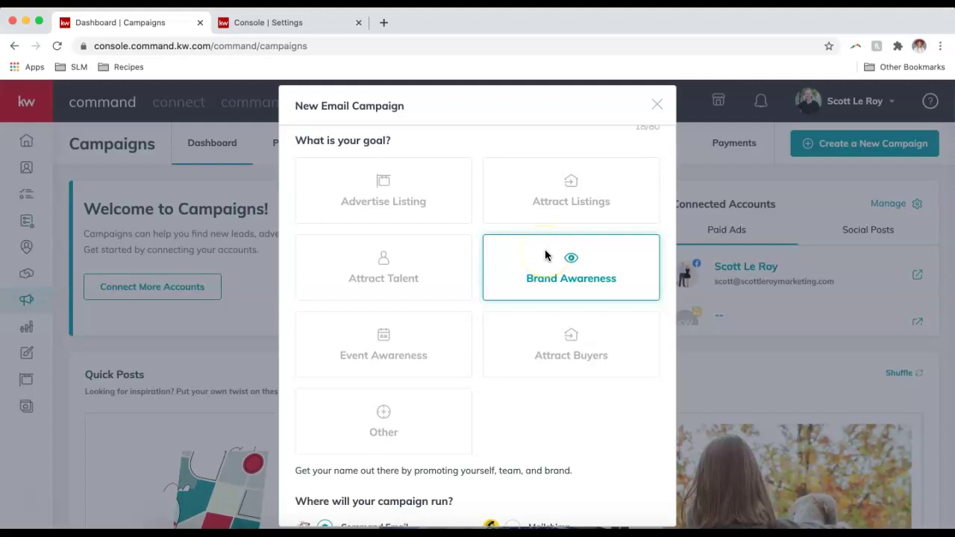
pyautogui.click(505, 473)
pyautogui.scroll(-3, 505, 473)
pyautogui.click(361, 464)
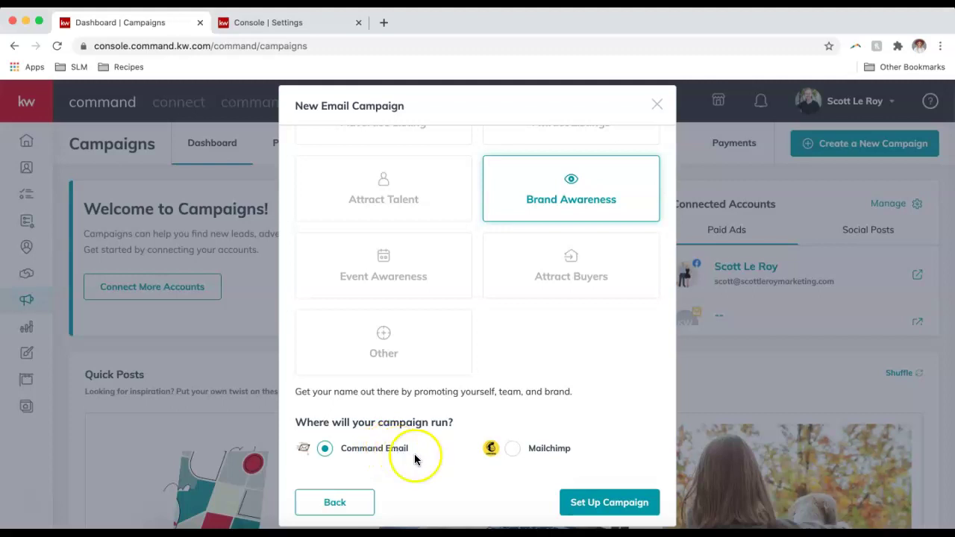
# Open the campaign setup and choose Email List as the recipients list under Send To
pyautogui.click(621, 507)
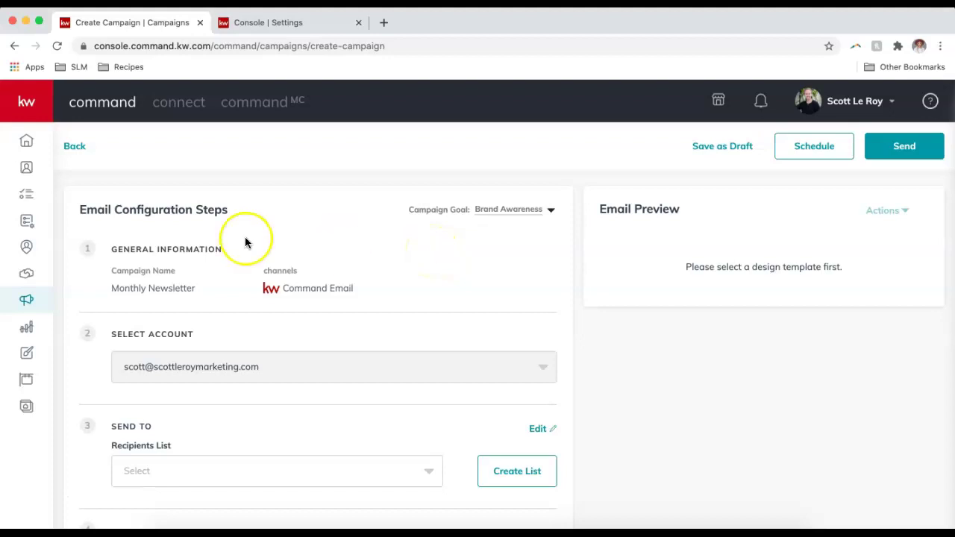
pyautogui.scroll(-4, 243, 249)
pyautogui.scroll(-2, 243, 249)
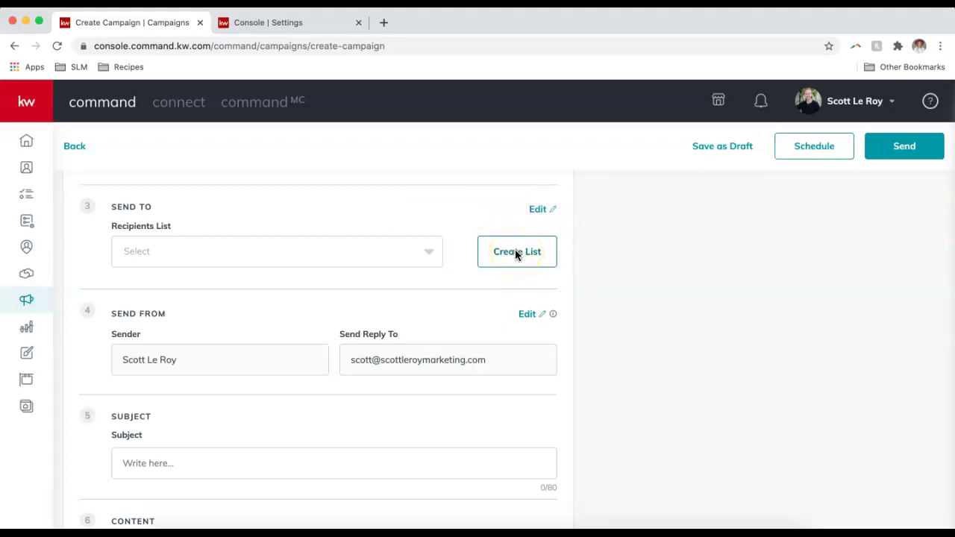
pyautogui.click(234, 262)
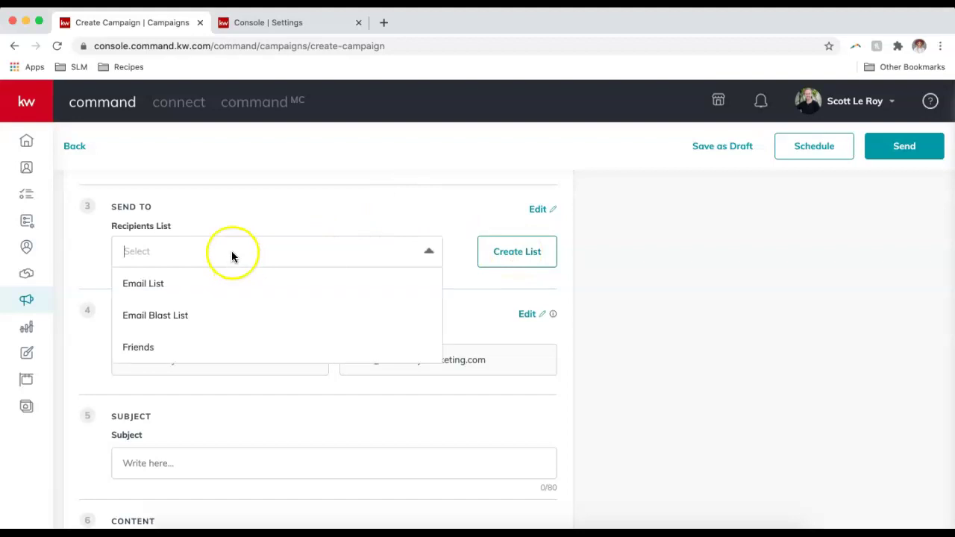
pyautogui.click(156, 286)
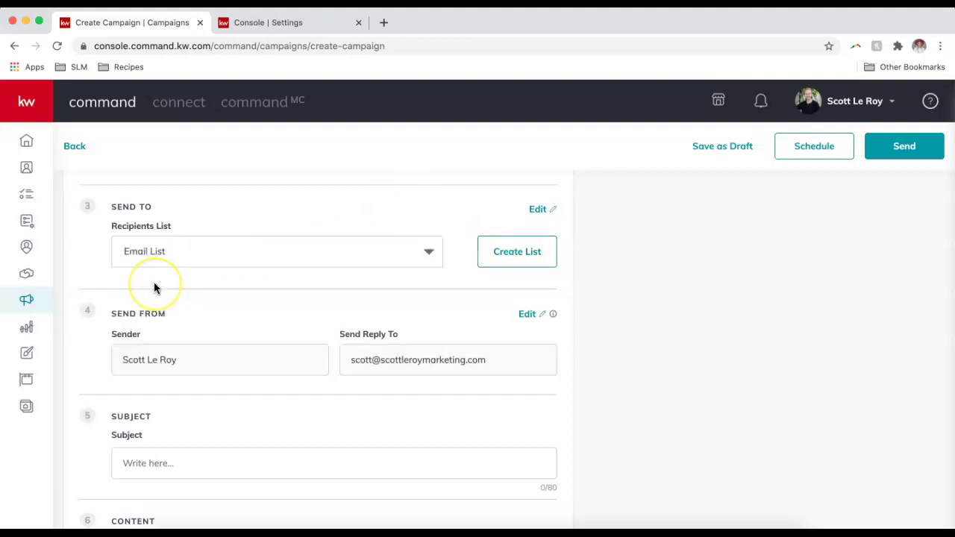
pyautogui.scroll(-1, 153, 290)
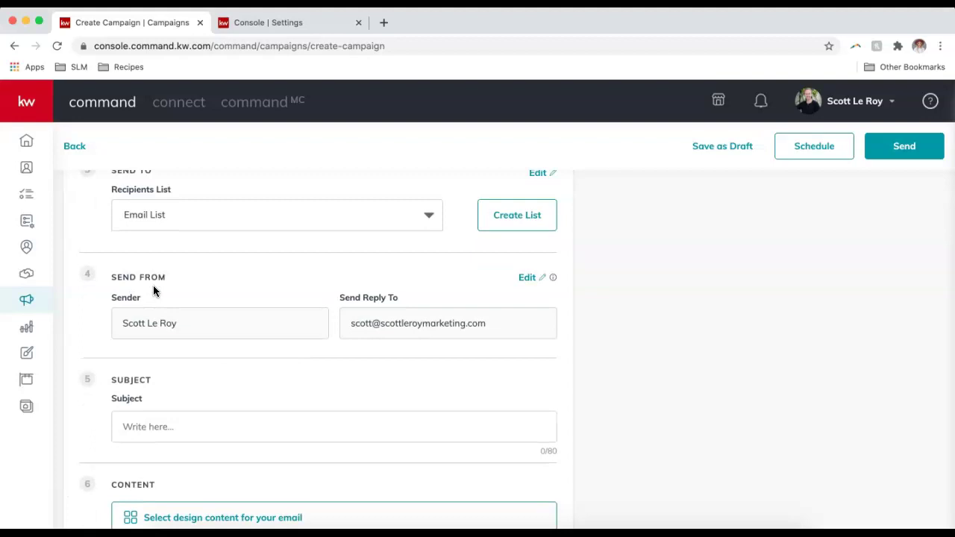
pyautogui.scroll(-1, 153, 290)
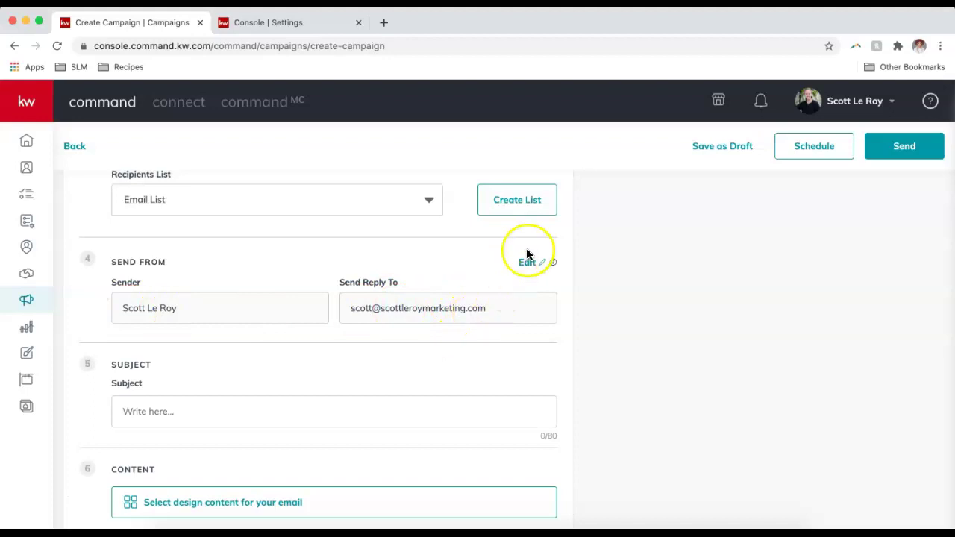
# Check Email Services on the Settings page, then close the Settings tab
pyautogui.click(294, 25)
pyautogui.scroll(10, 377, 322)
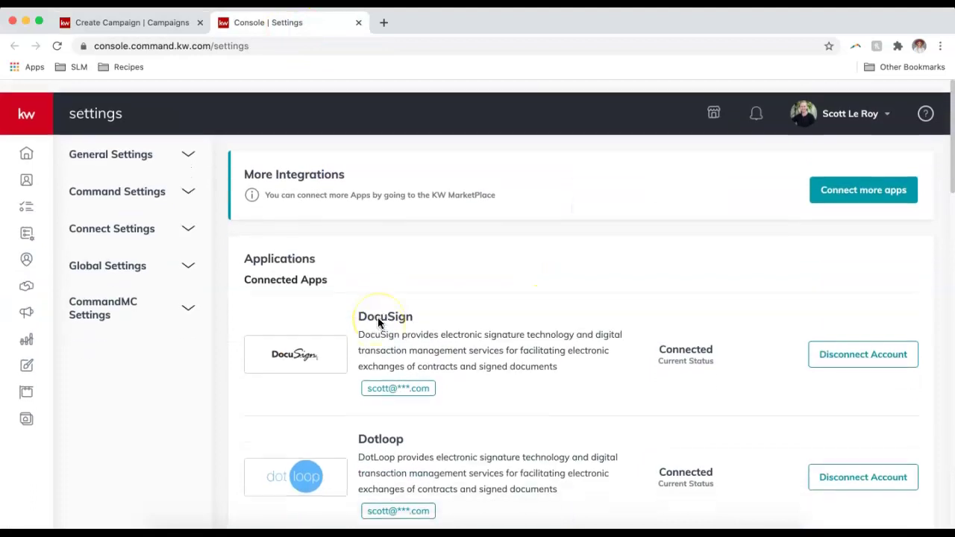
pyautogui.scroll(-10, 378, 322)
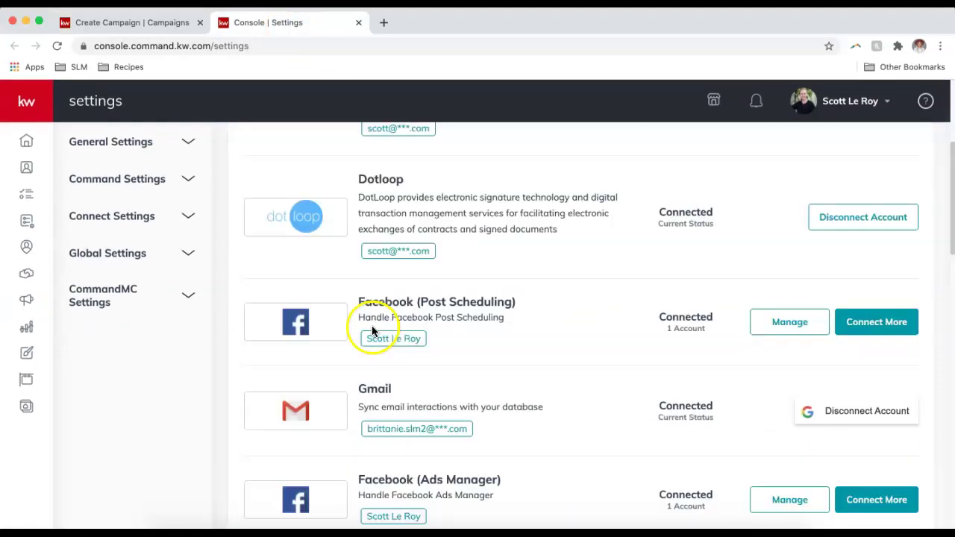
pyautogui.scroll(-5, 372, 336)
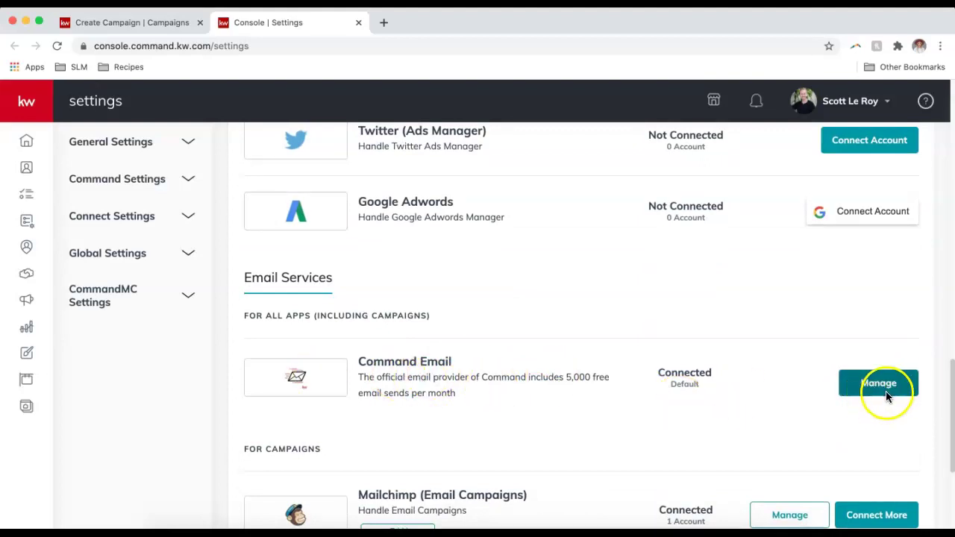
pyautogui.click(358, 23)
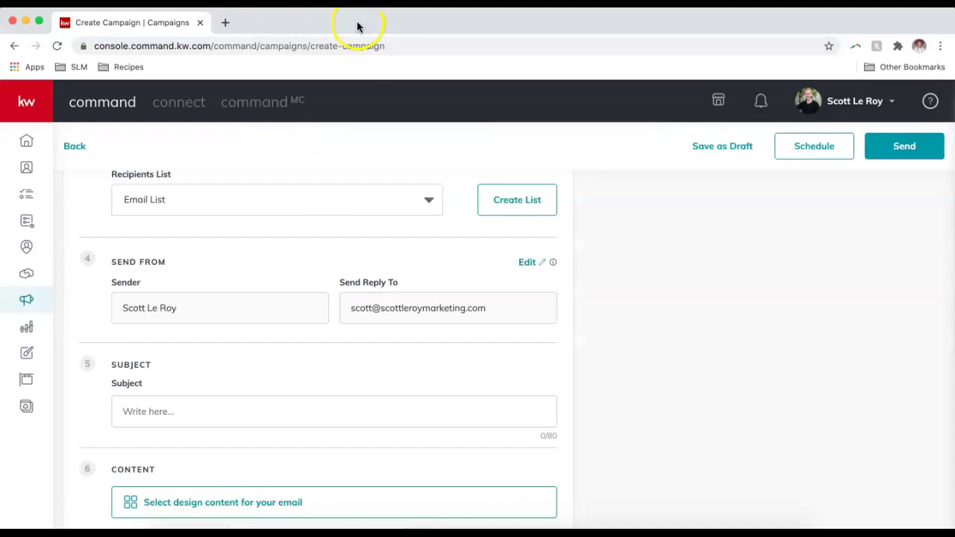
# Enter 'Monthly Newsletter' as the email subject
pyautogui.scroll(-1, 351, 284)
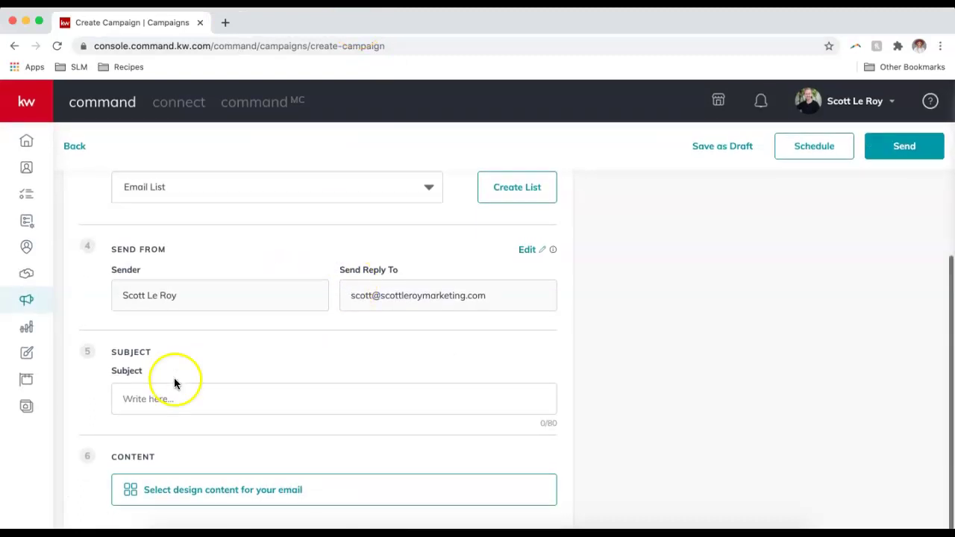
pyautogui.click(169, 401)
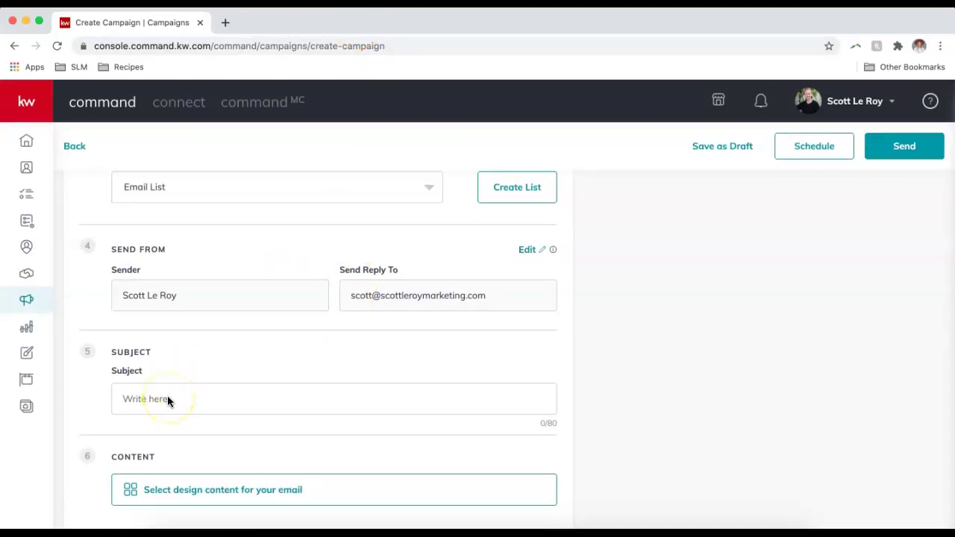
pyautogui.write('Monthly Newsletter')
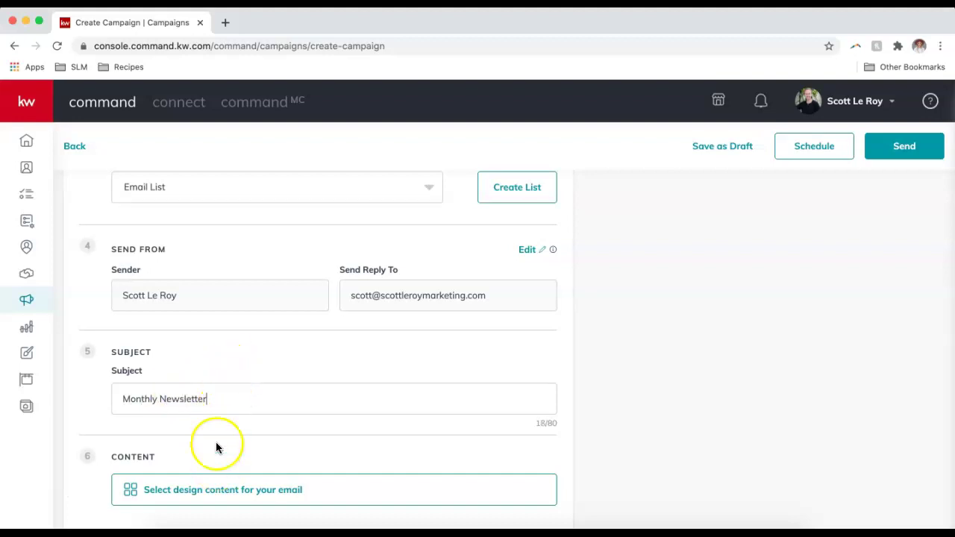
# Base the email design on the KWRI 'Approachable - Newsletter A' template
pyautogui.click(166, 490)
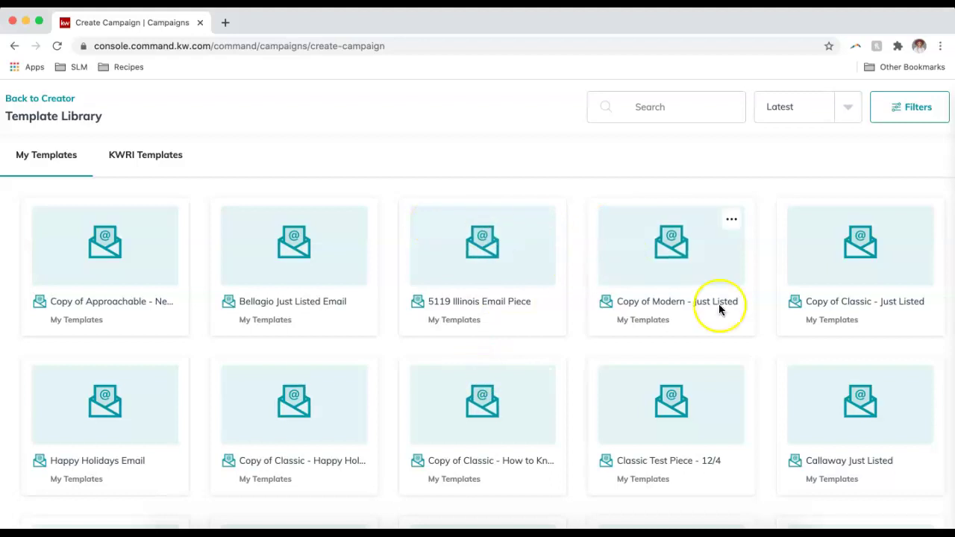
pyautogui.click(153, 156)
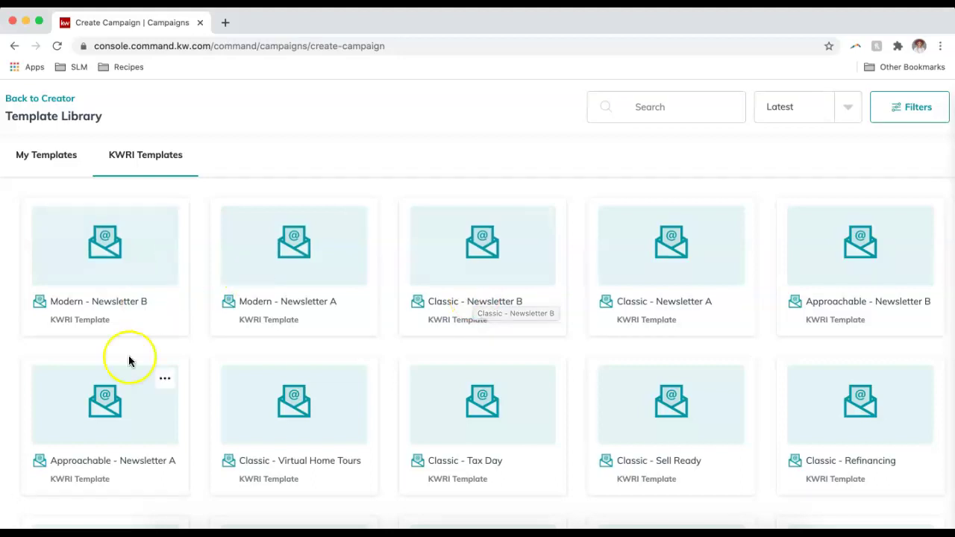
pyautogui.click(111, 407)
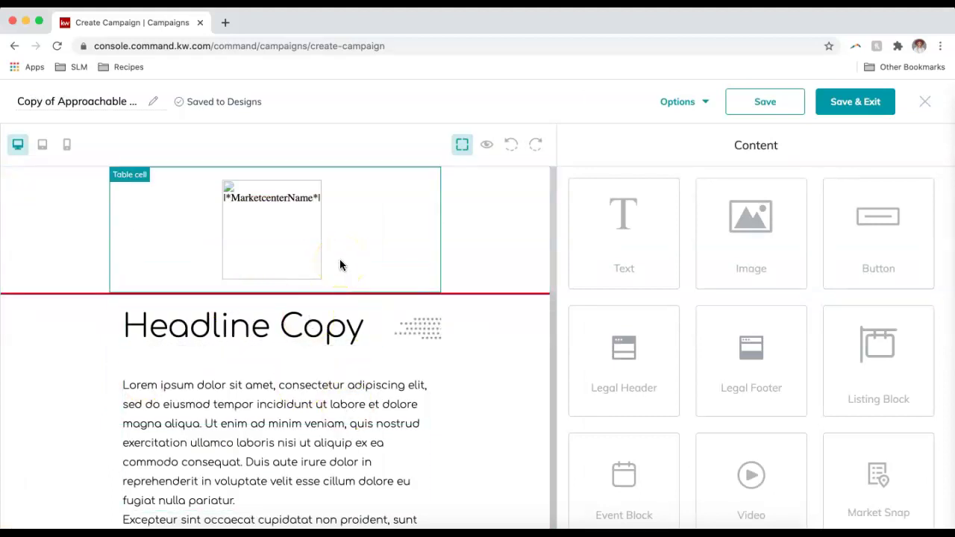
# Replace the 'Headline Copy' placeholder headline with 'Newsletter'
pyautogui.click(262, 214)
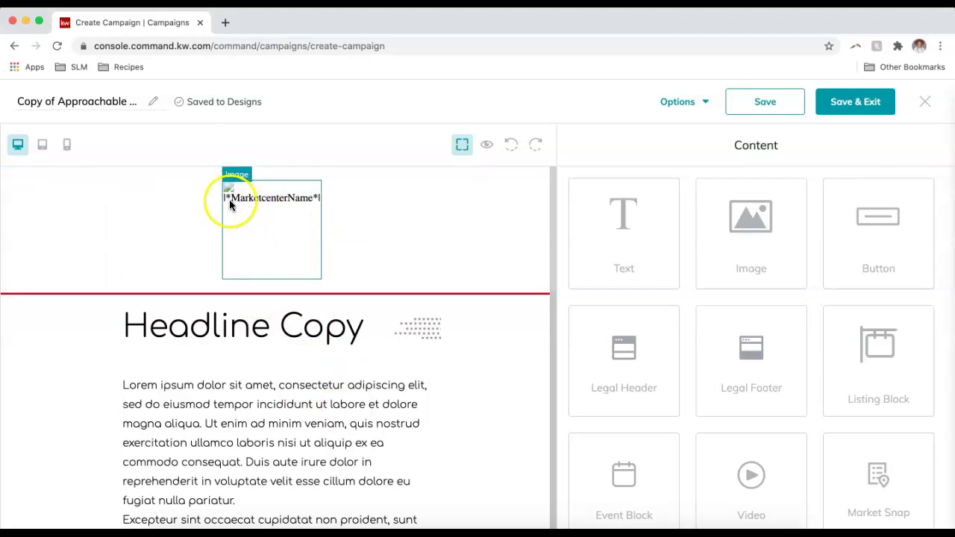
pyautogui.moveTo(226, 196); pyautogui.dragTo(303, 255)
pyautogui.scroll(-8, 304, 255)
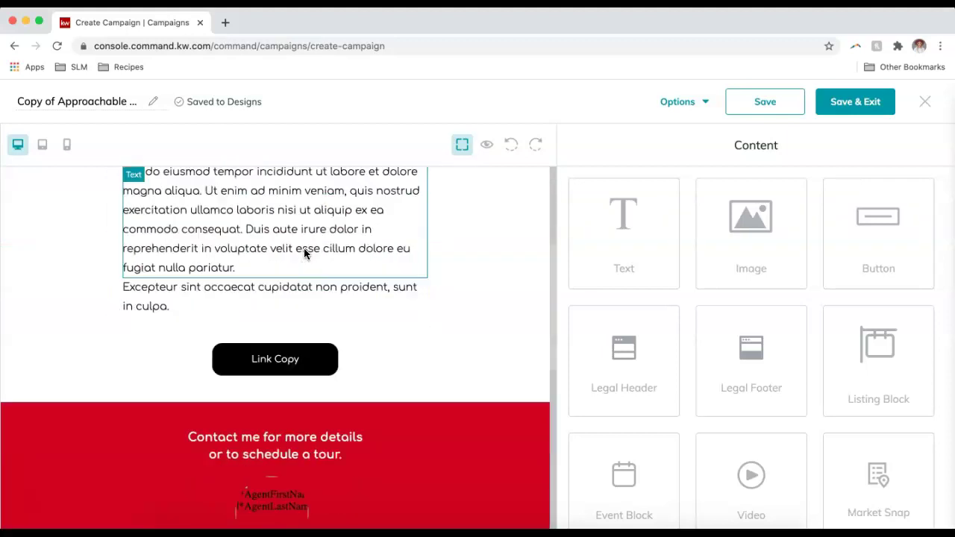
pyautogui.moveTo(145, 377)
pyautogui.mouseDown()
pyautogui.moveTo(242, 287)
pyautogui.moveTo(390, 517)
pyautogui.moveTo(428, 264)
pyautogui.mouseUp()
pyautogui.scroll(5, 428, 266)
pyautogui.click(267, 331)
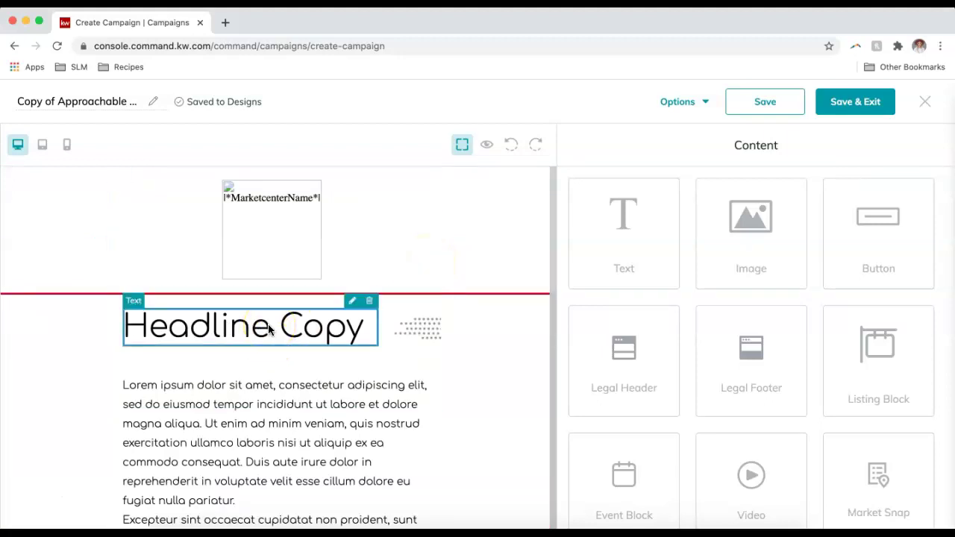
pyautogui.moveTo(269, 331); pyautogui.dragTo(349, 311)
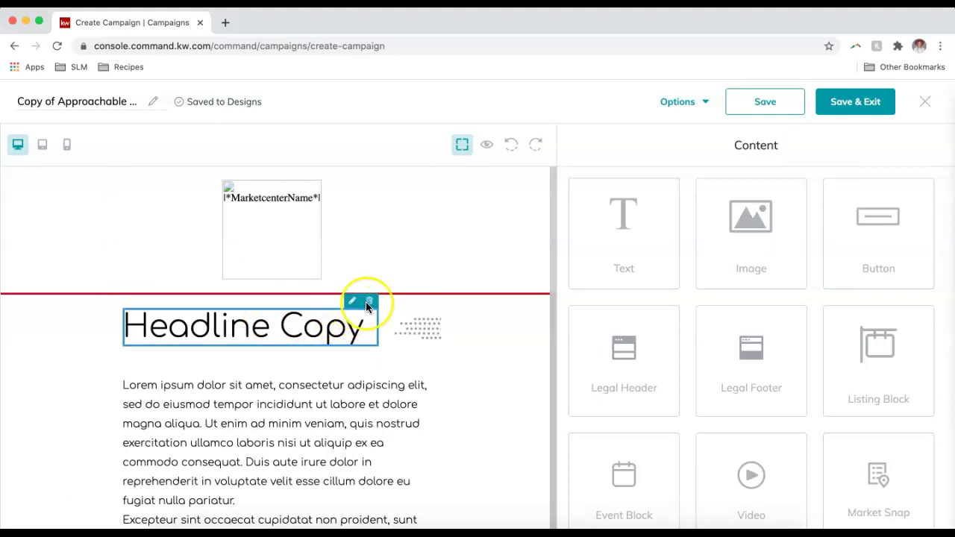
pyautogui.click(371, 306)
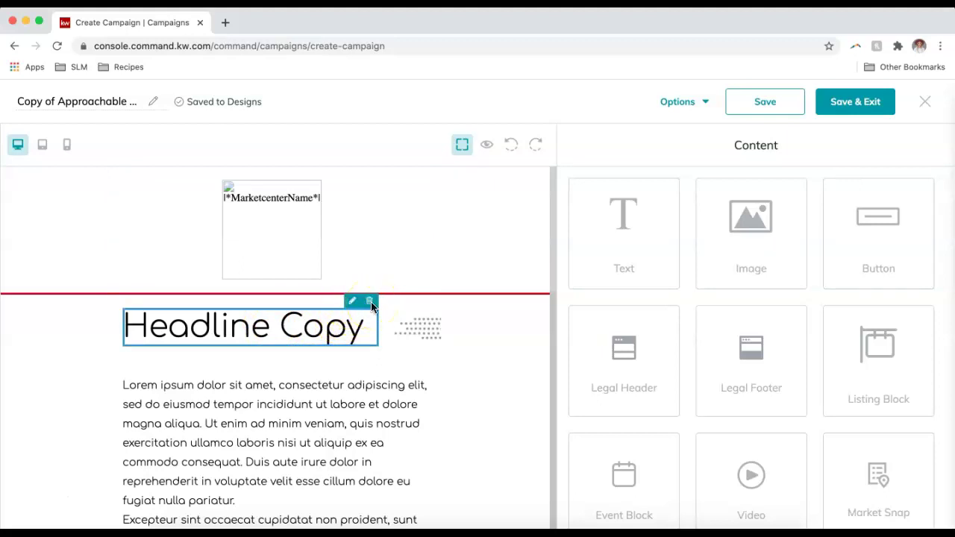
pyautogui.click(352, 302)
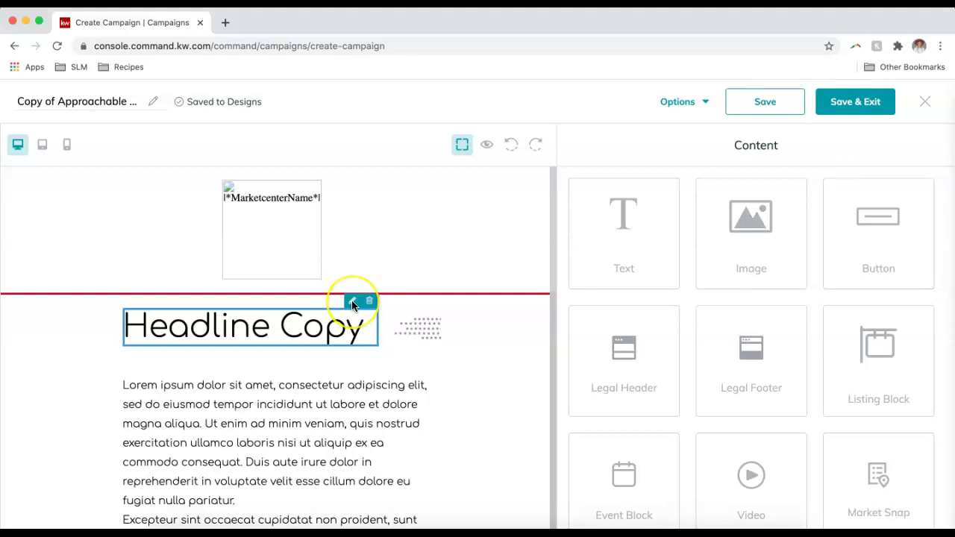
pyautogui.moveTo(630, 241); pyautogui.dragTo(611, 242)
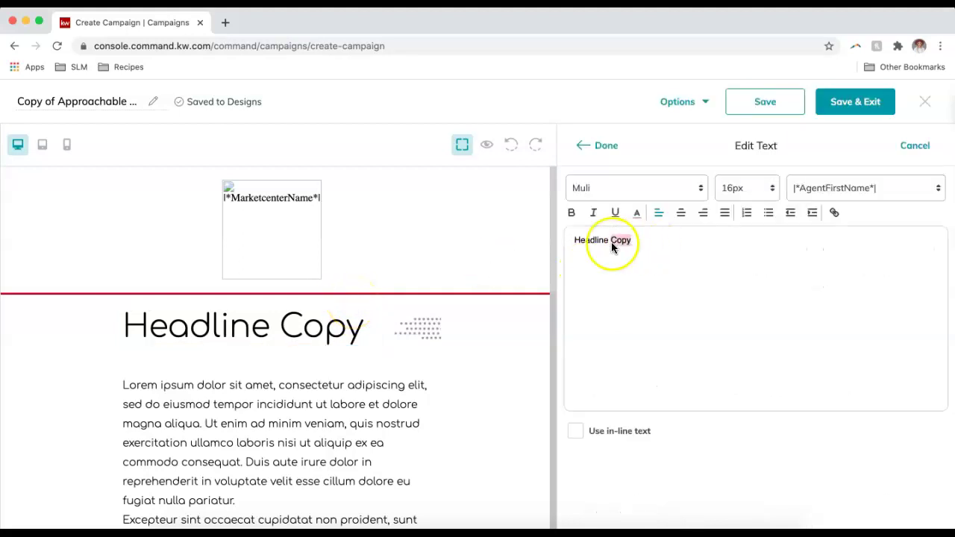
pyautogui.press('super+a')
pyautogui.write('New')
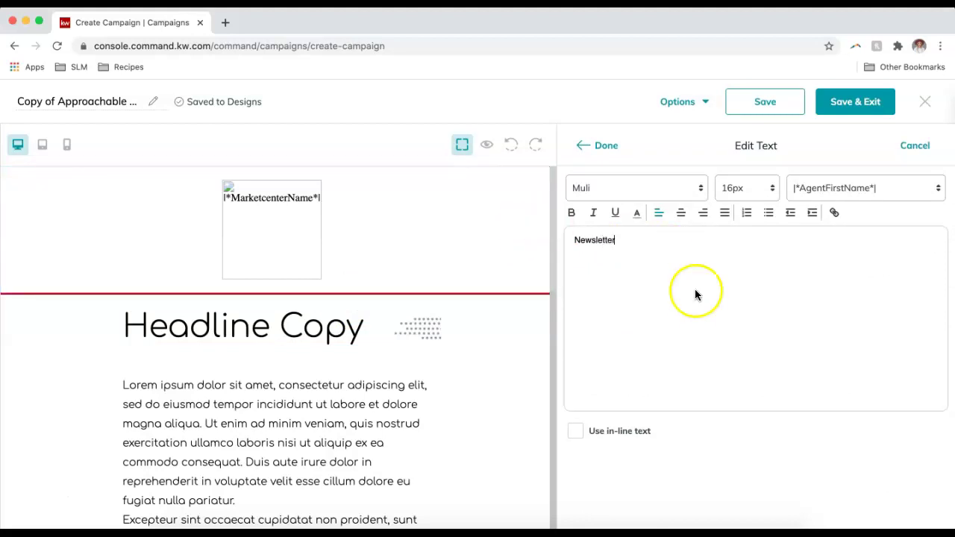
pyautogui.click(605, 146)
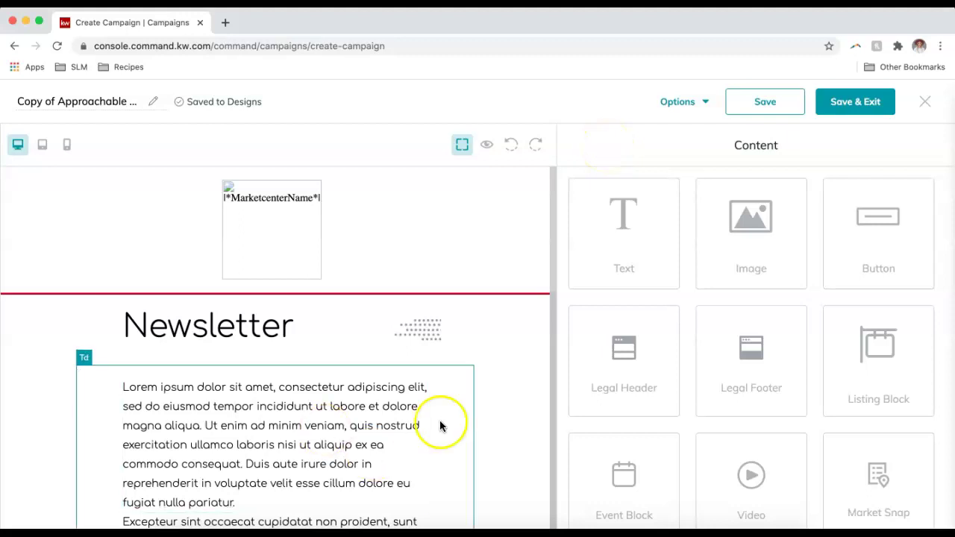
pyautogui.scroll(-3, 439, 424)
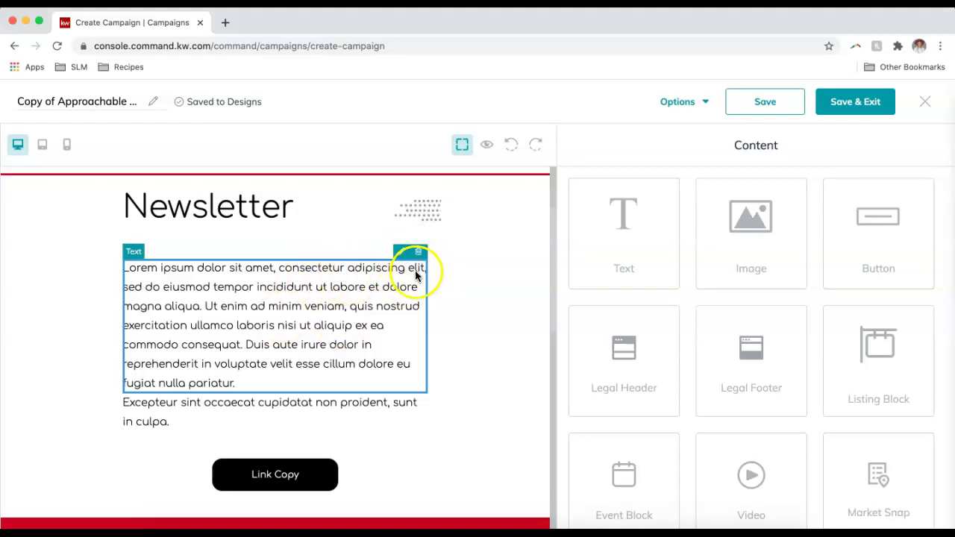
pyautogui.scroll(-2, 415, 363)
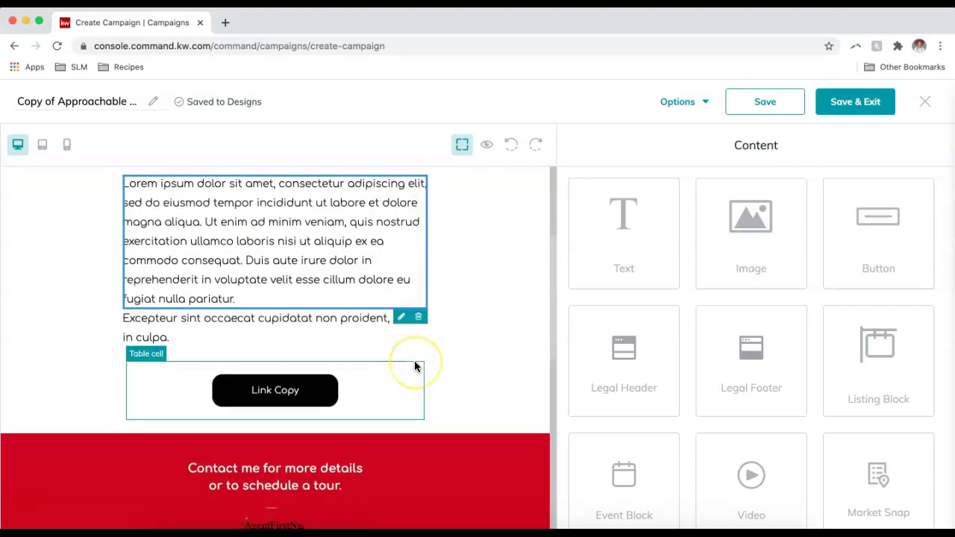
pyautogui.scroll(3, 415, 363)
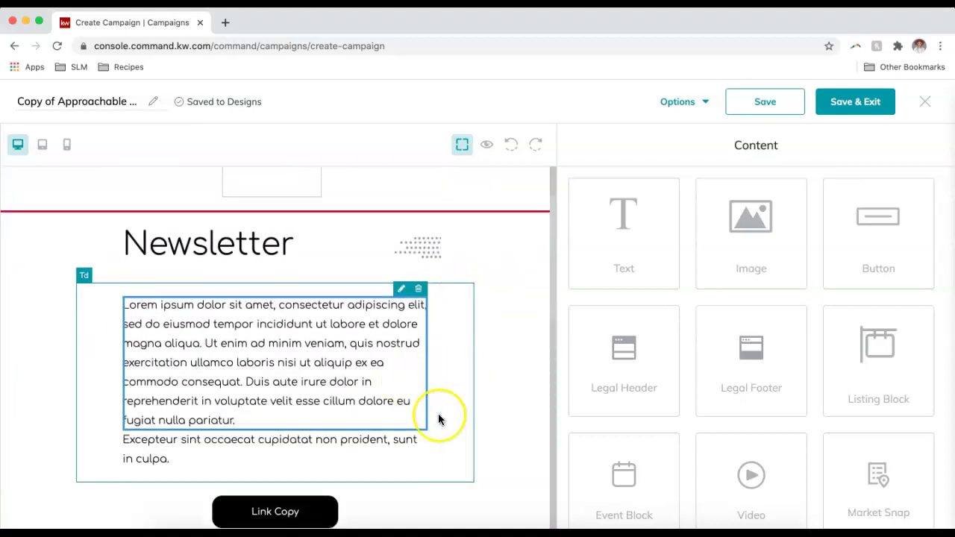
pyautogui.scroll(-1, 446, 429)
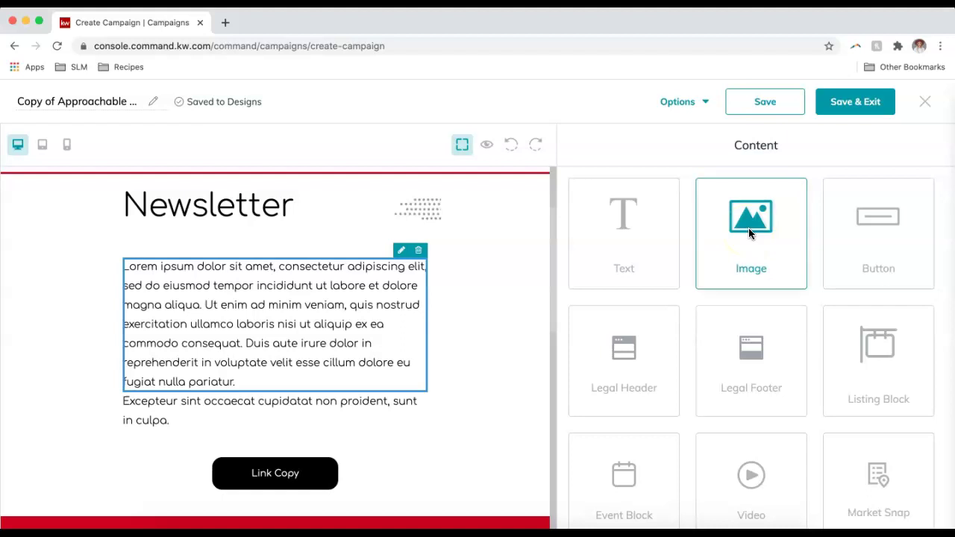
# Add a new image block below the Newsletter heading holding the key-in-door photo from My Images
pyautogui.moveTo(748, 228); pyautogui.dragTo(246, 258)
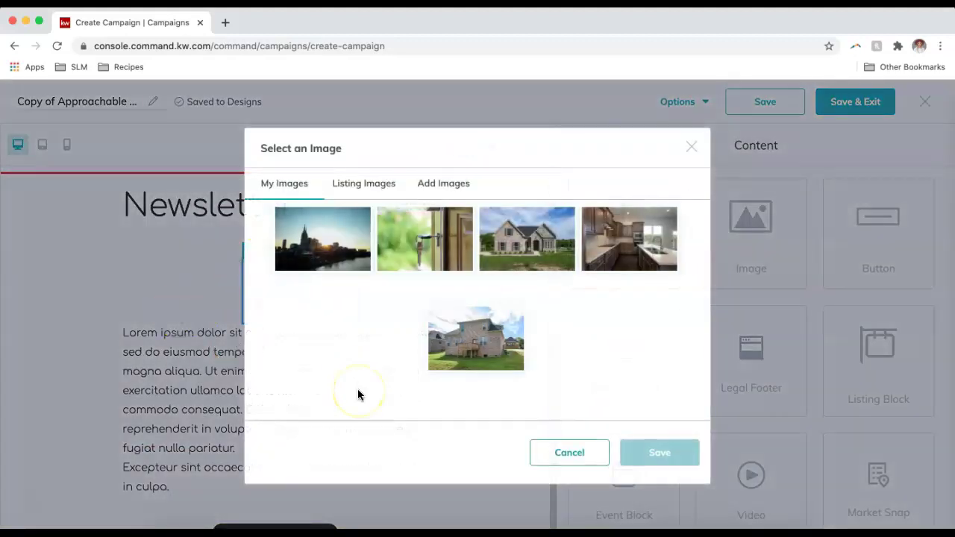
pyautogui.click(337, 251)
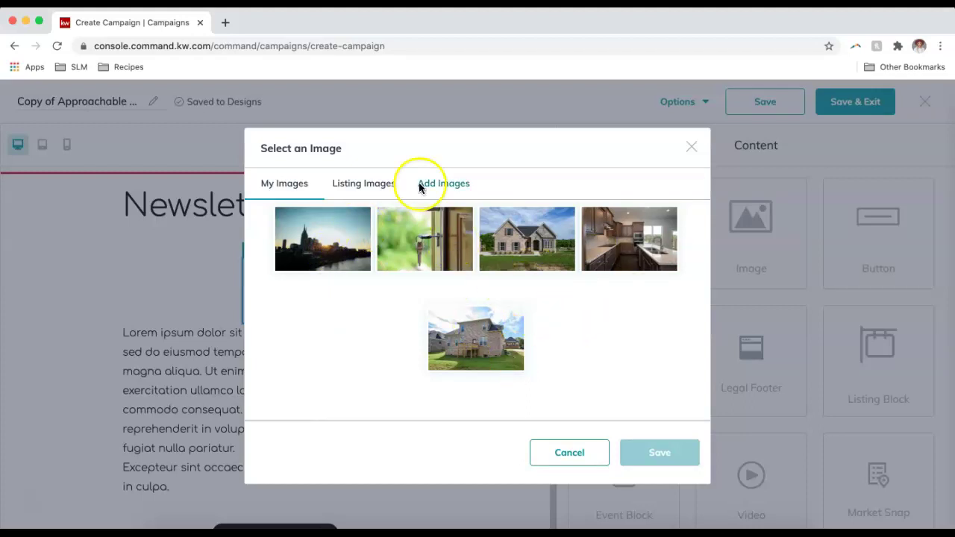
pyautogui.click(377, 192)
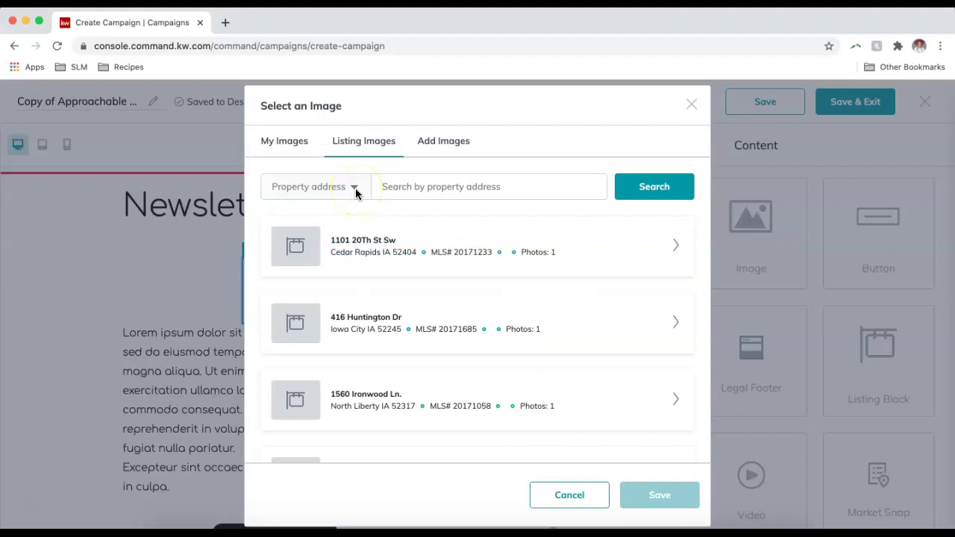
pyautogui.click(449, 141)
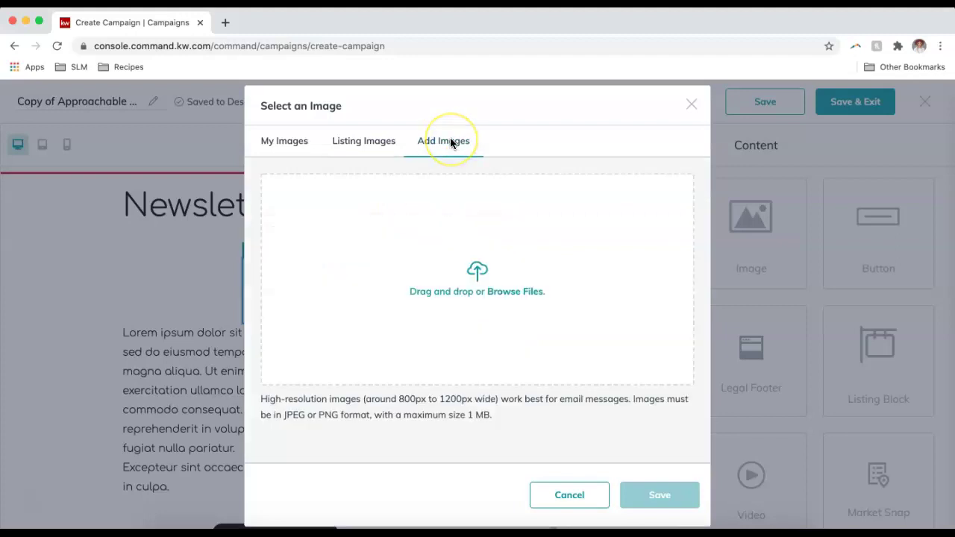
pyautogui.click(273, 149)
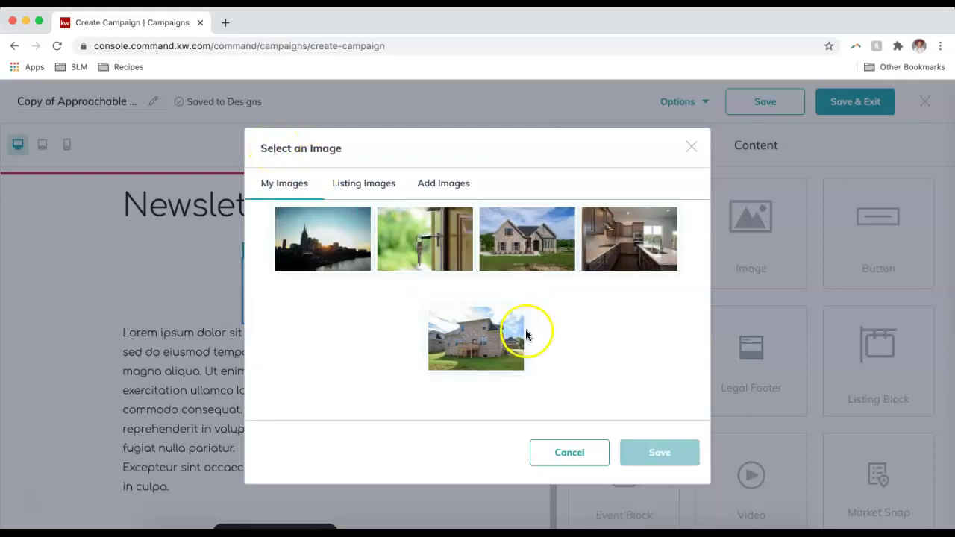
pyautogui.click(426, 257)
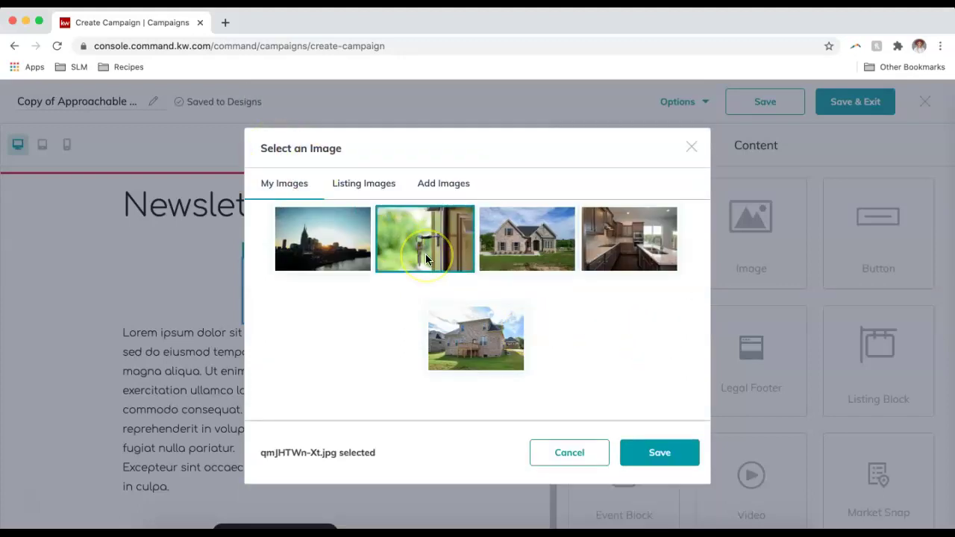
pyautogui.click(646, 450)
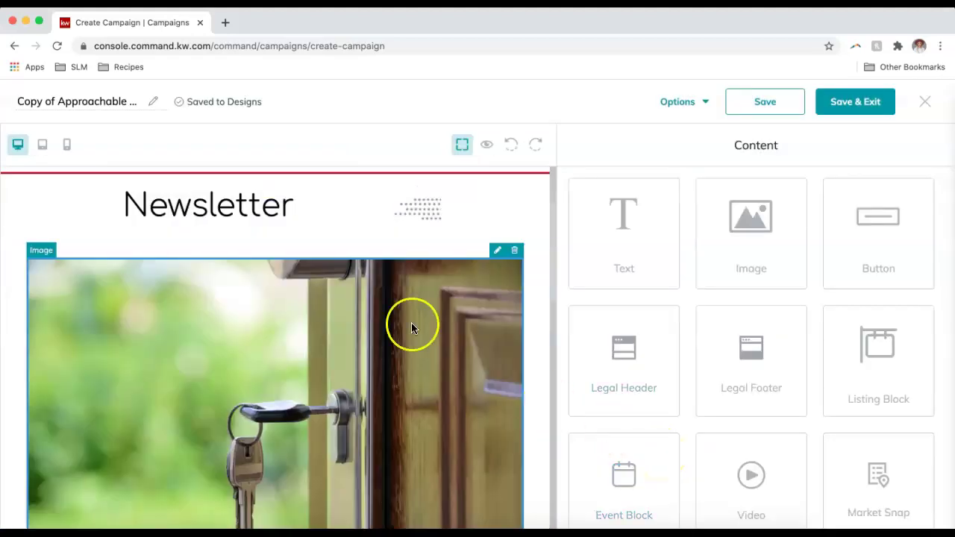
pyautogui.scroll(-4, 383, 324)
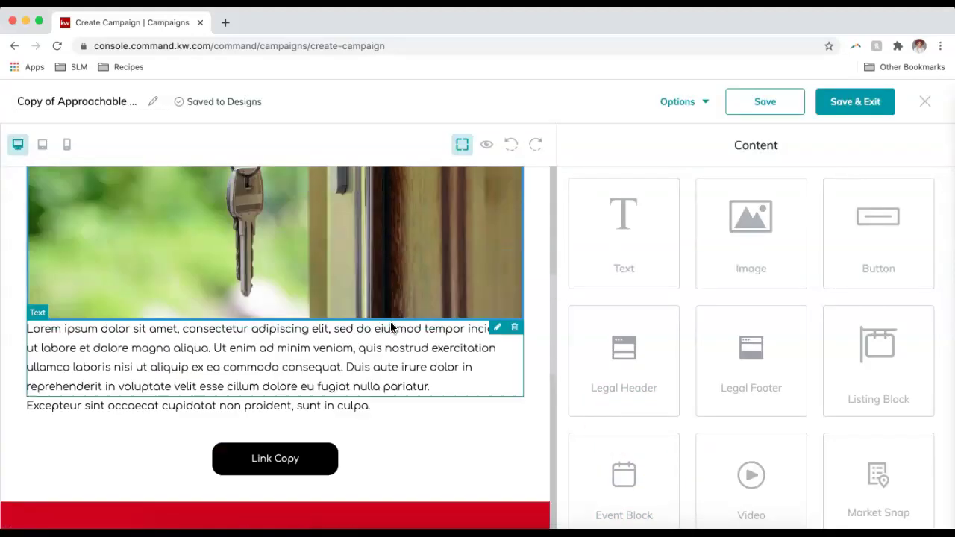
pyautogui.scroll(4, 391, 326)
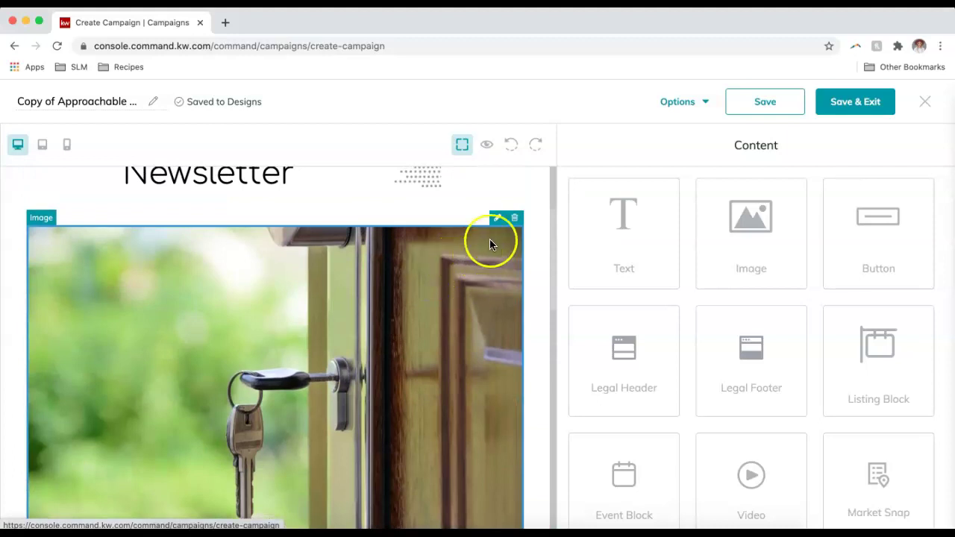
# Resize the keys photo to 550 px width and 300 px height
pyautogui.click(496, 220)
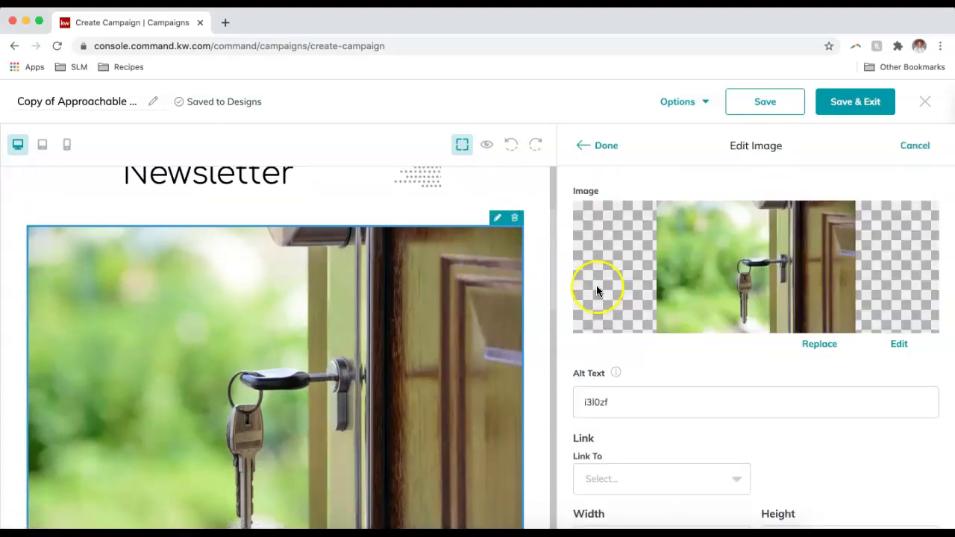
pyautogui.scroll(-3, 634, 369)
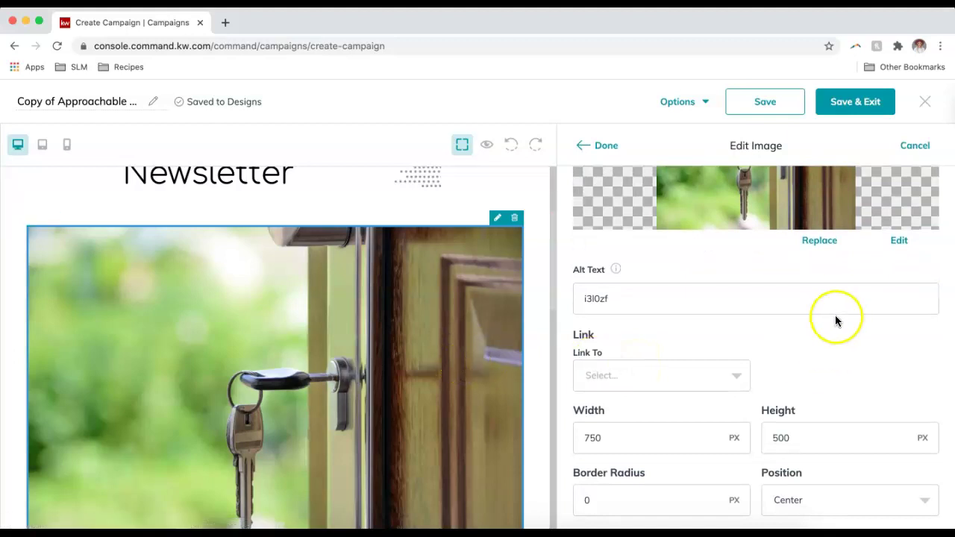
pyautogui.scroll(-3, 834, 319)
pyautogui.click(663, 271)
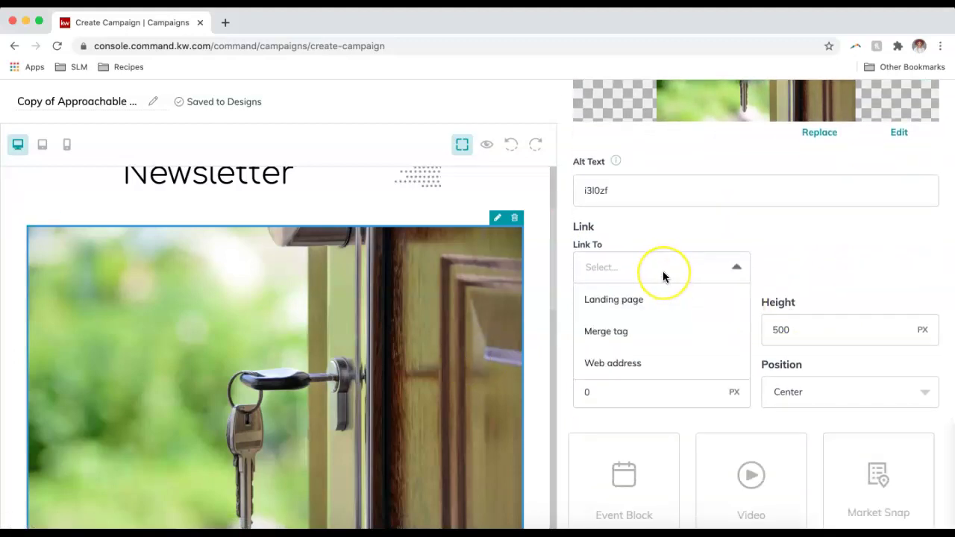
pyautogui.click(773, 235)
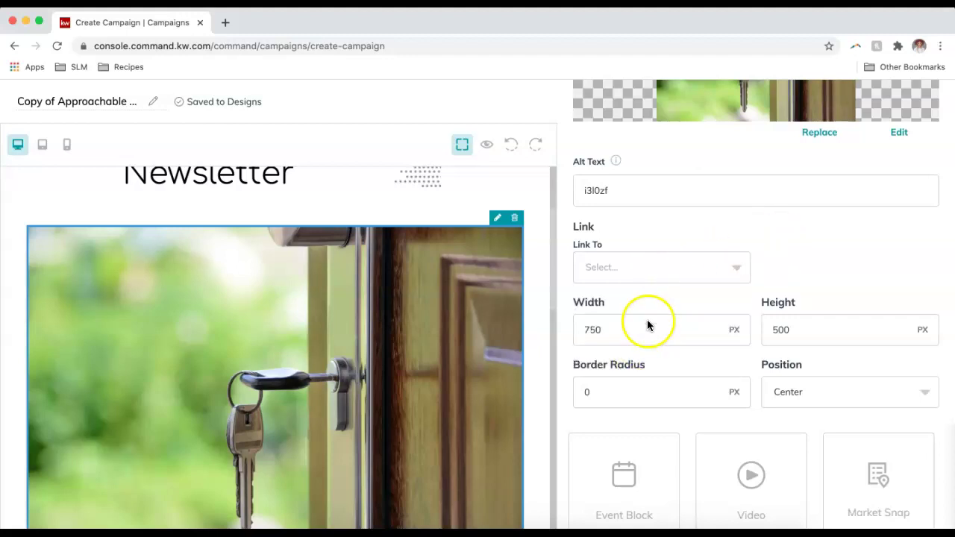
pyautogui.doubleClick(628, 334)
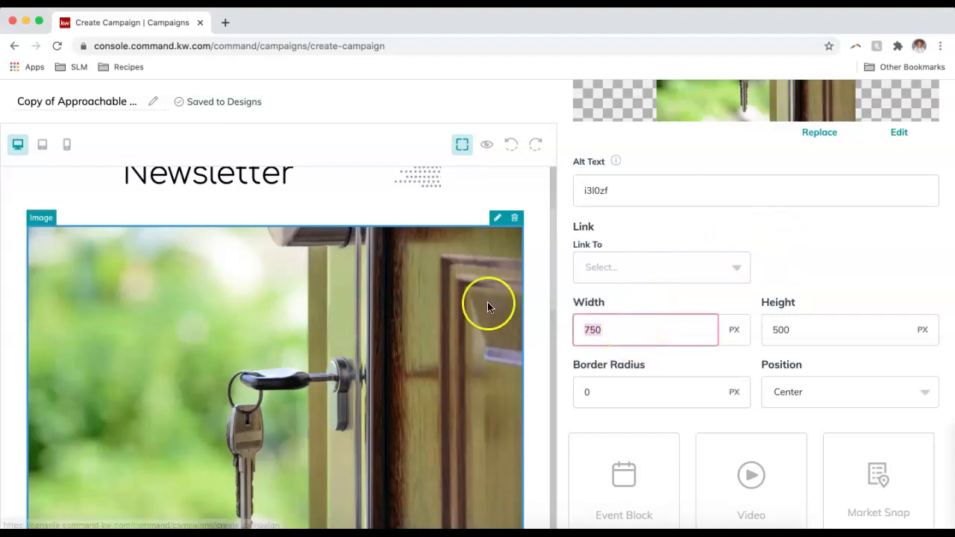
pyautogui.write('550')
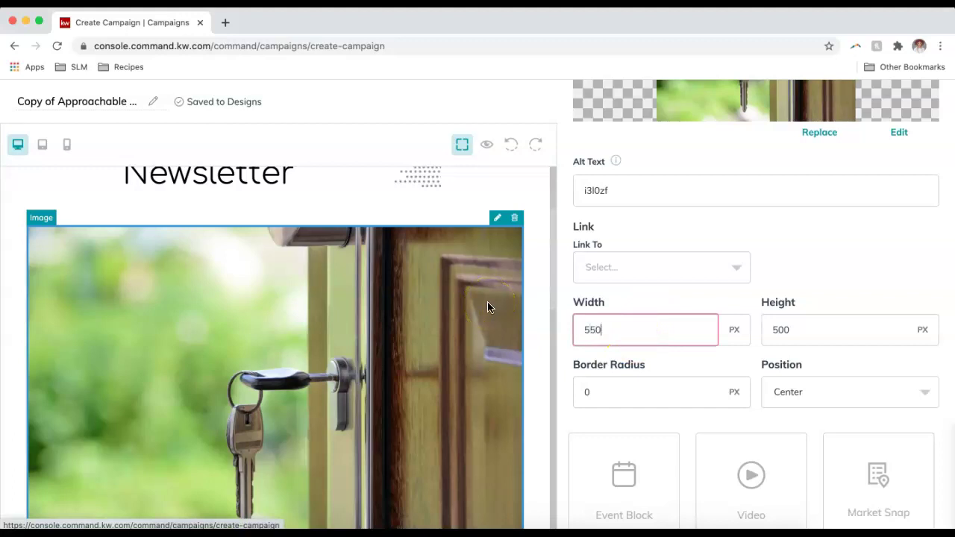
pyautogui.click(811, 329)
pyautogui.press('BackSpace')
pyautogui.press('BackSpace')
pyautogui.press('BackSpace')
pyautogui.write('300')
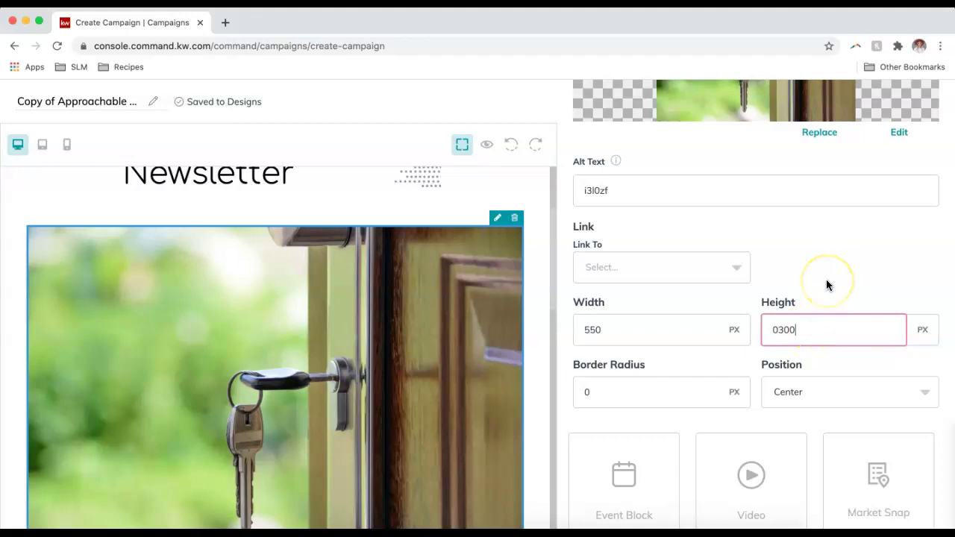
pyautogui.scroll(3, 826, 279)
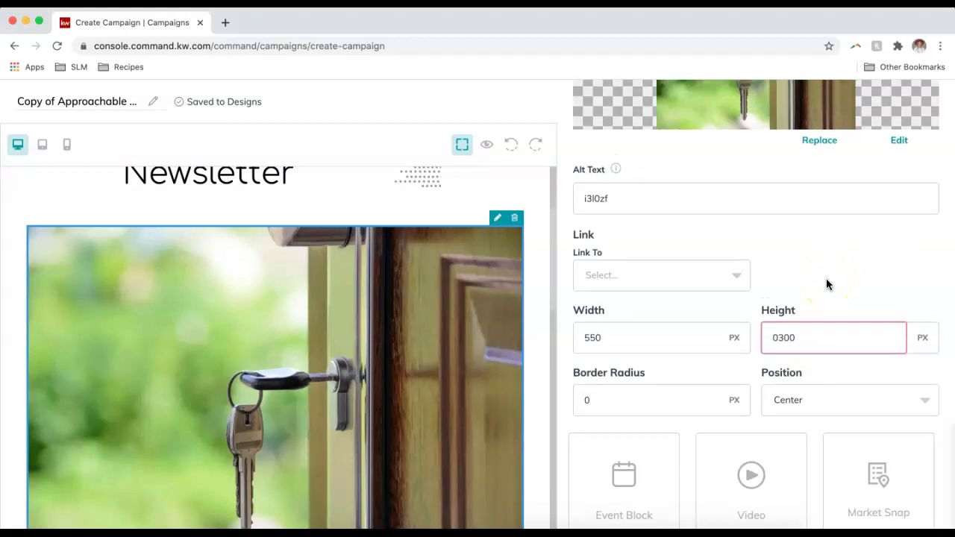
pyautogui.scroll(2, 646, 187)
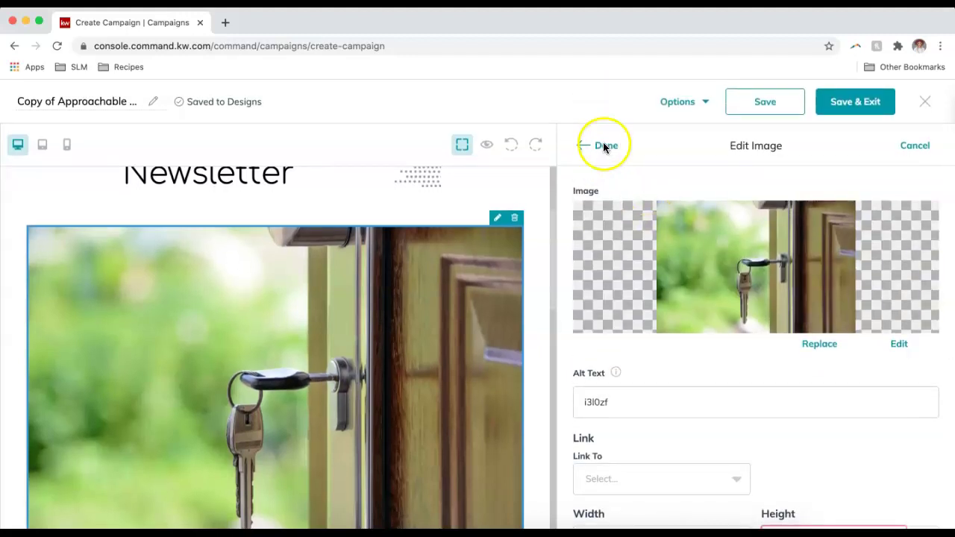
# Apply the image edits and review the resized keys photo and layout in the newsletter
pyautogui.click(603, 145)
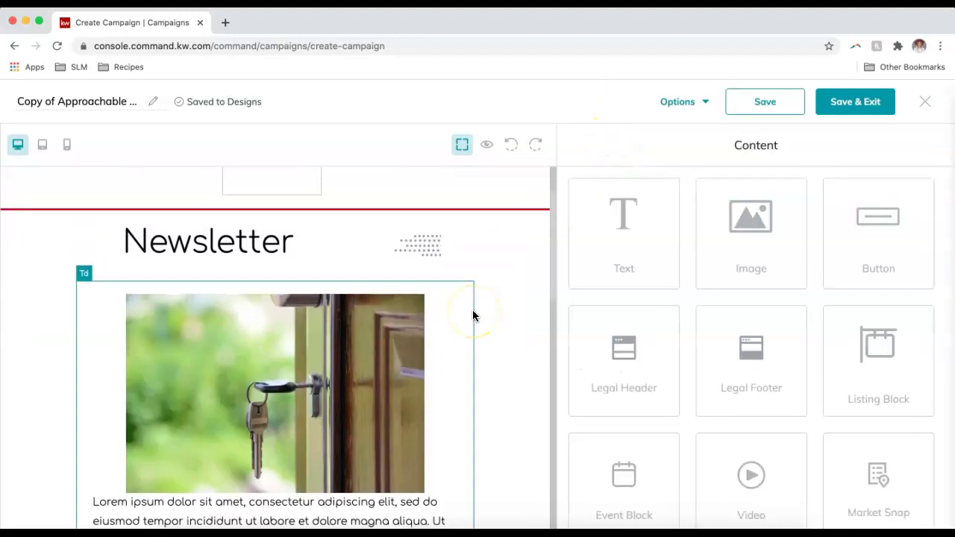
pyautogui.scroll(-3, 473, 314)
pyautogui.scroll(4, 473, 317)
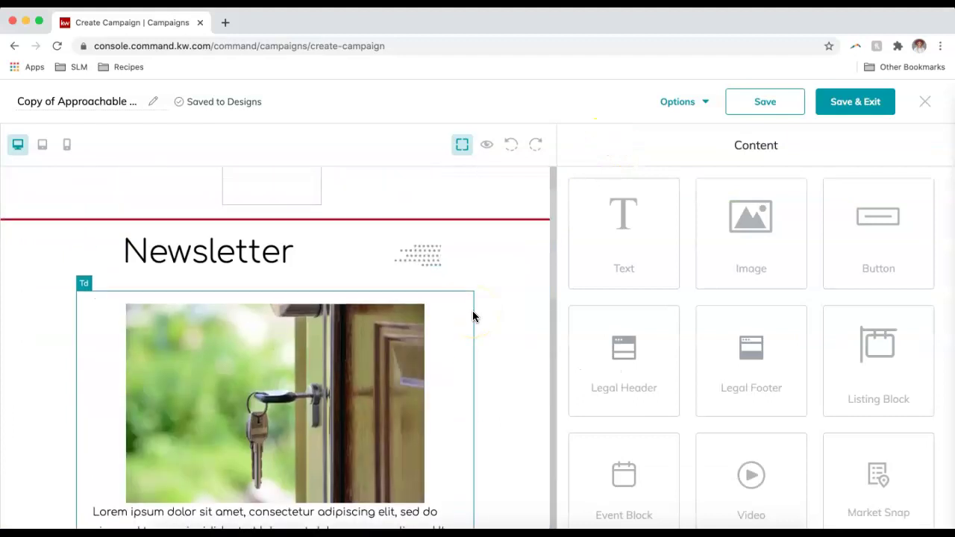
pyautogui.scroll(-2, 473, 322)
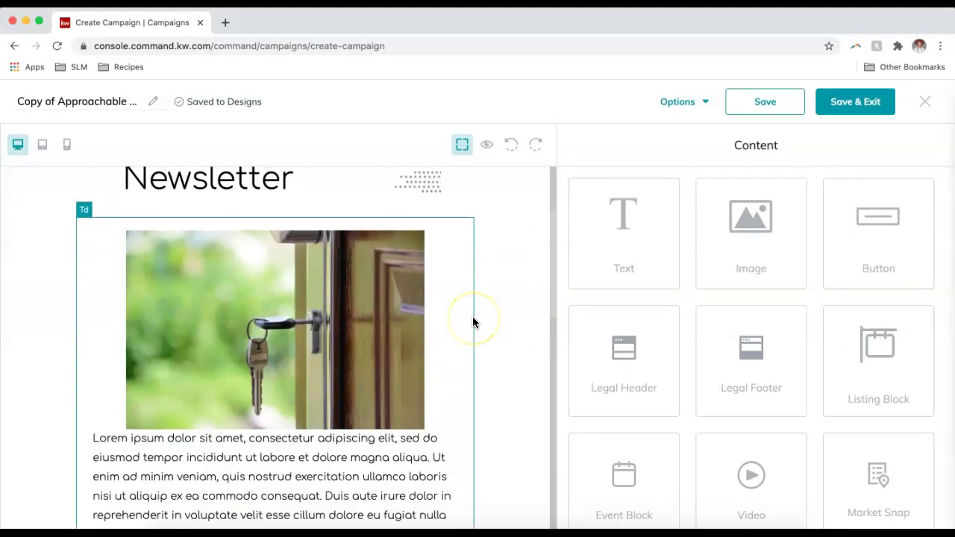
pyautogui.click(497, 337)
pyautogui.scroll(-3, 491, 349)
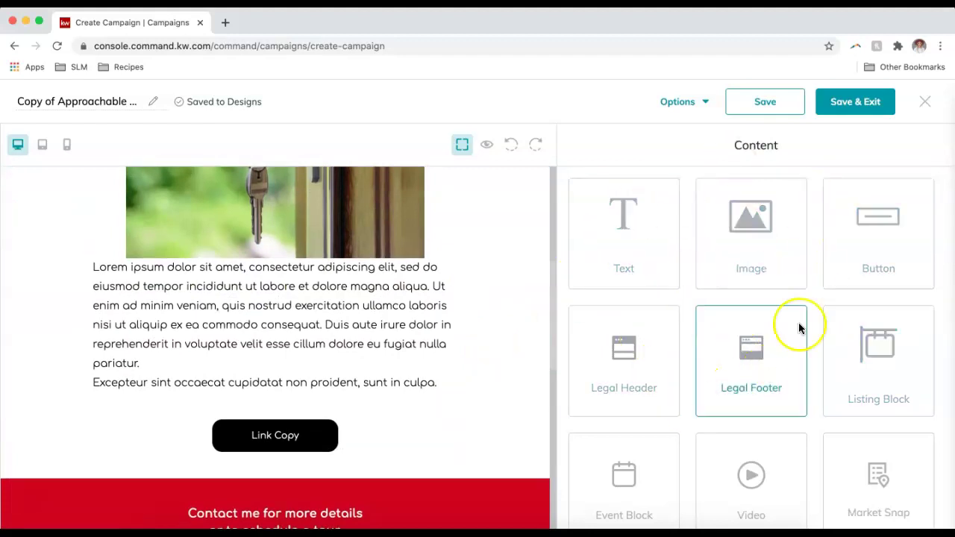
pyautogui.scroll(-1, 681, 230)
pyautogui.scroll(1, 681, 229)
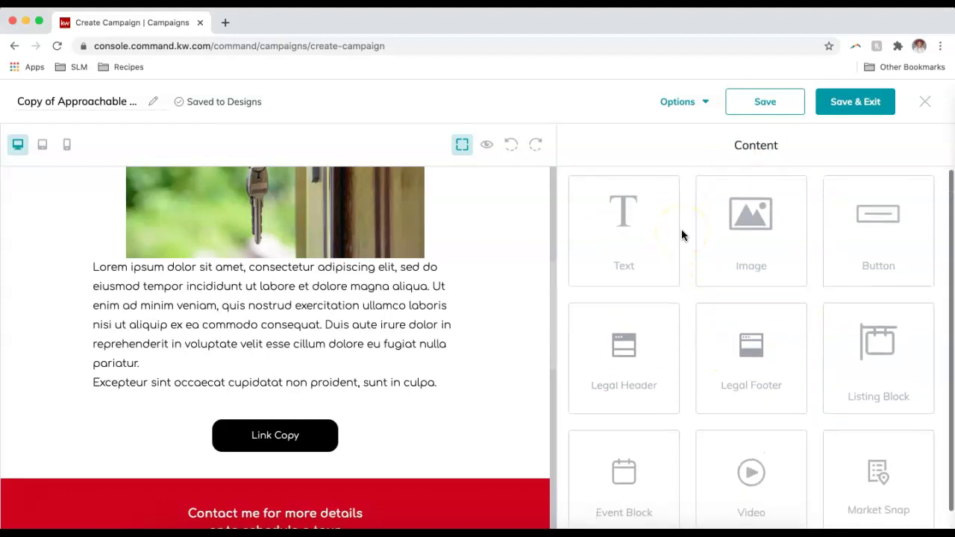
pyautogui.scroll(-1, 709, 336)
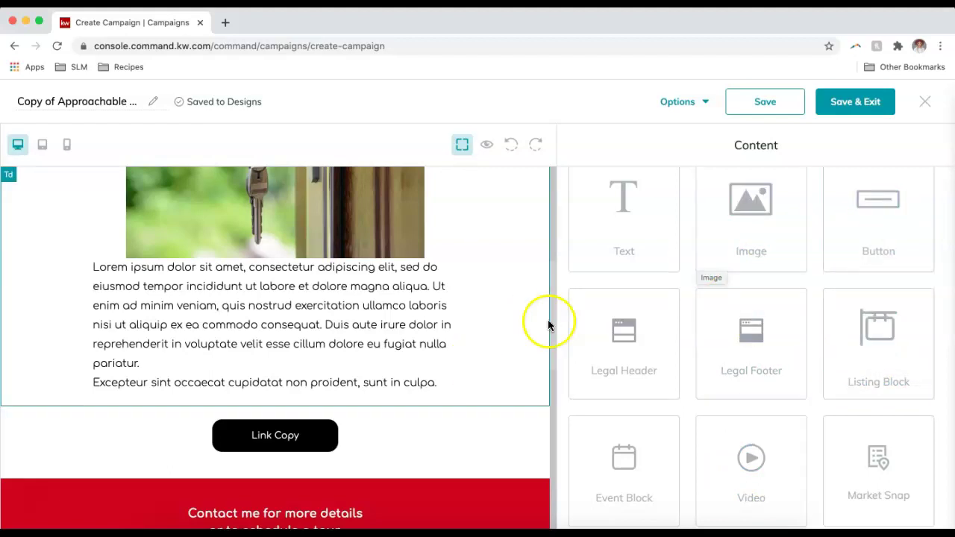
pyautogui.scroll(-2, 448, 335)
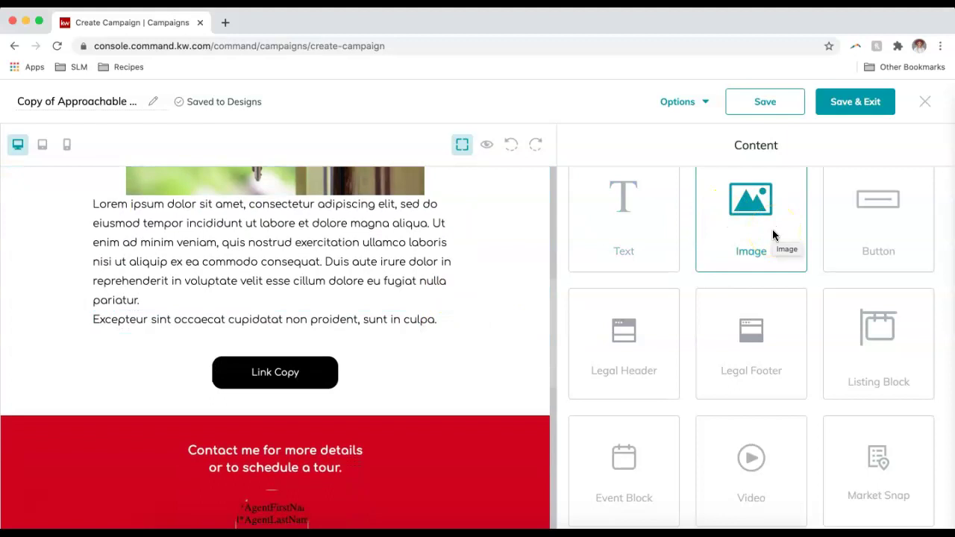
# Upload RTC2152220-0.jpg from Stock Photos into a new image block below the body text
pyautogui.moveTo(773, 229); pyautogui.dragTo(428, 361)
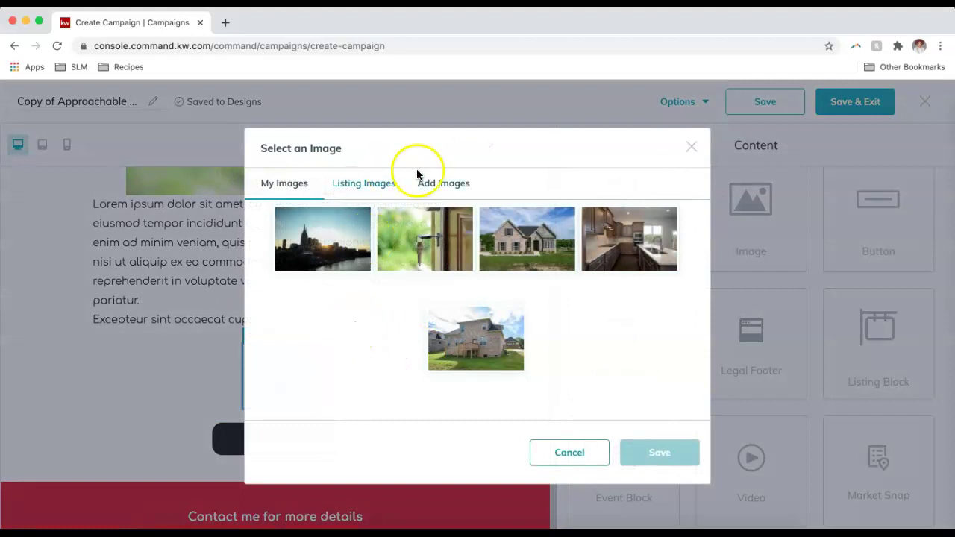
pyautogui.click(440, 183)
pyautogui.click(464, 287)
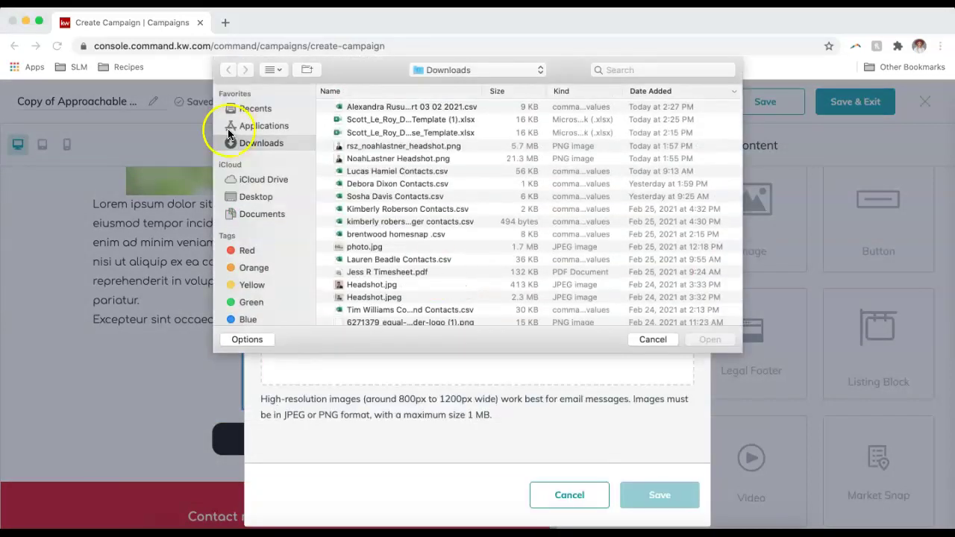
pyautogui.click(242, 196)
pyautogui.click(370, 134)
pyautogui.doubleClick(370, 134)
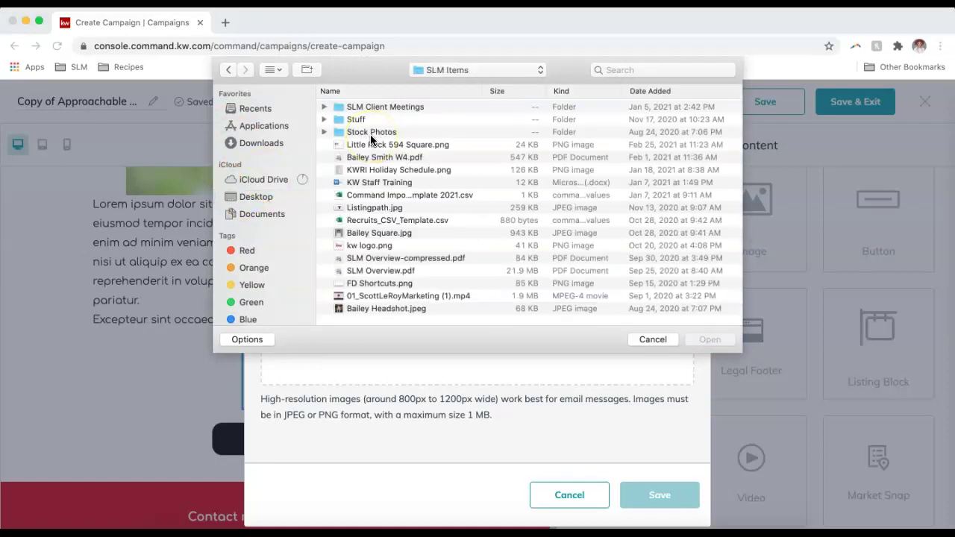
pyautogui.doubleClick(370, 133)
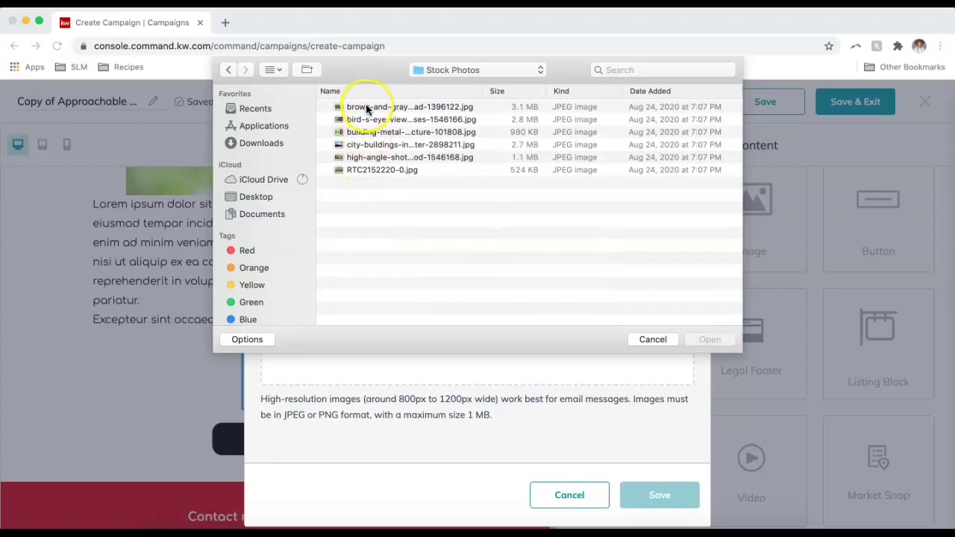
pyautogui.click(357, 169)
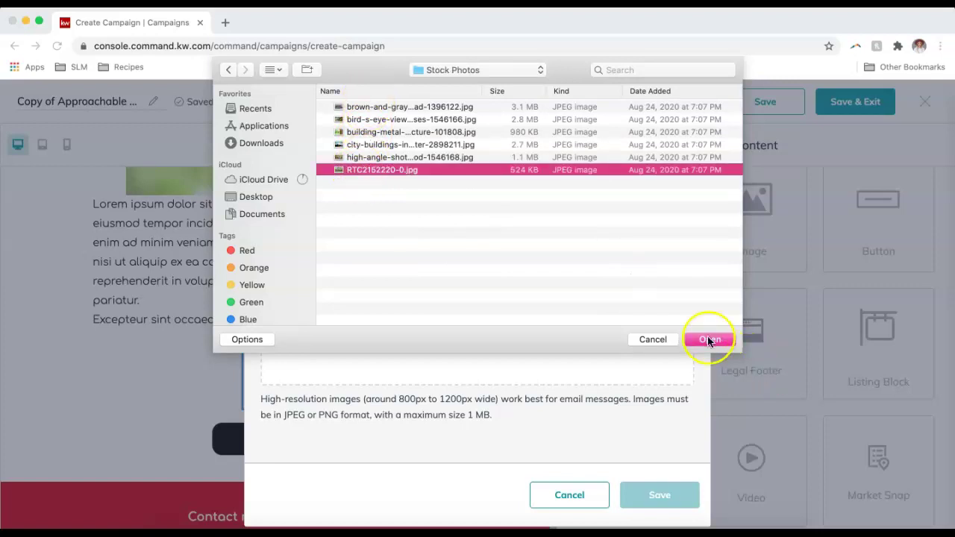
pyautogui.click(710, 340)
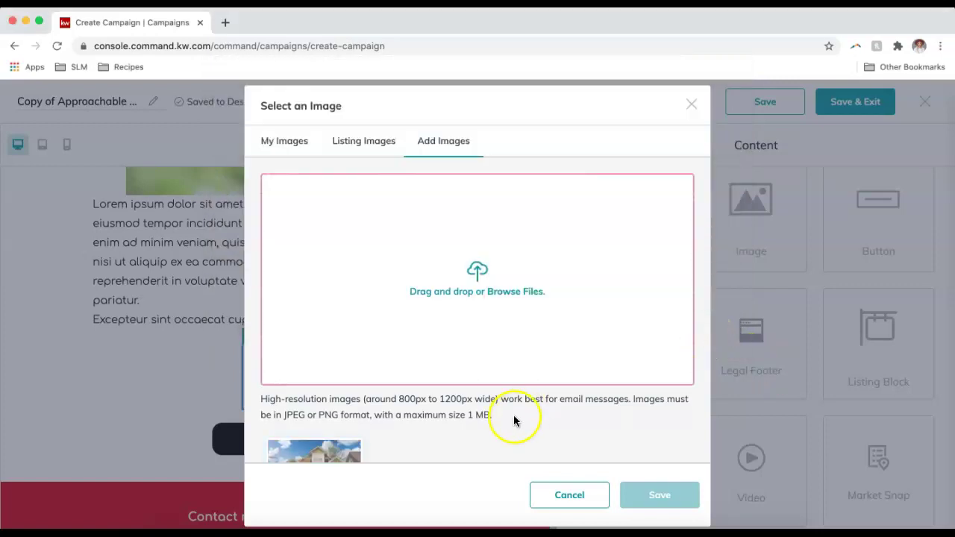
pyautogui.scroll(-1, 513, 420)
pyautogui.click(348, 442)
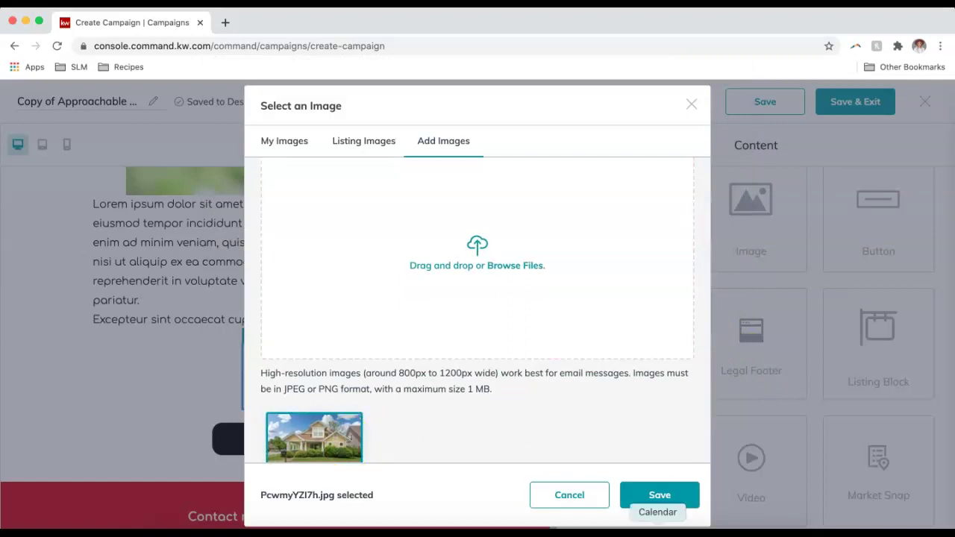
pyautogui.click(659, 494)
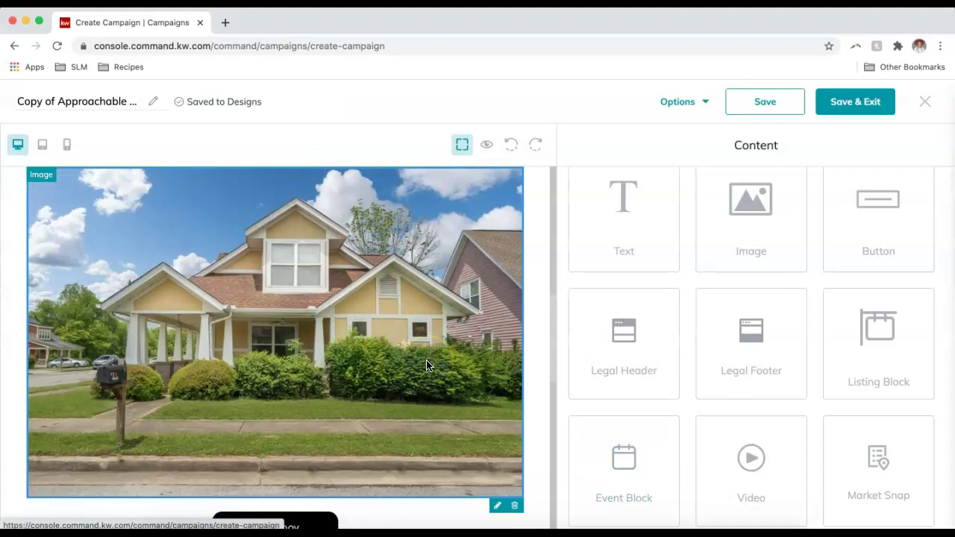
# Resize the house photo from 750 px wide to 550 × 300 px
pyautogui.scroll(2, 421, 351)
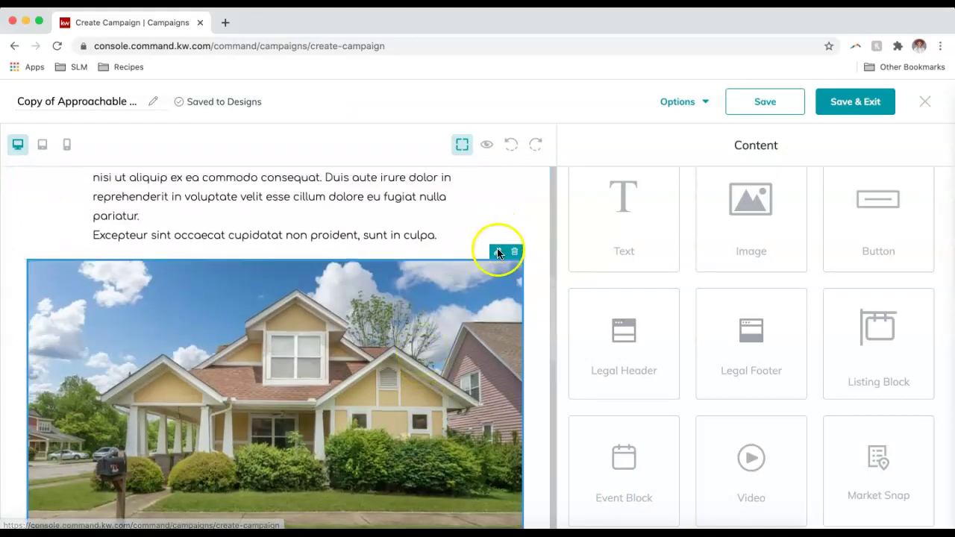
pyautogui.click(497, 251)
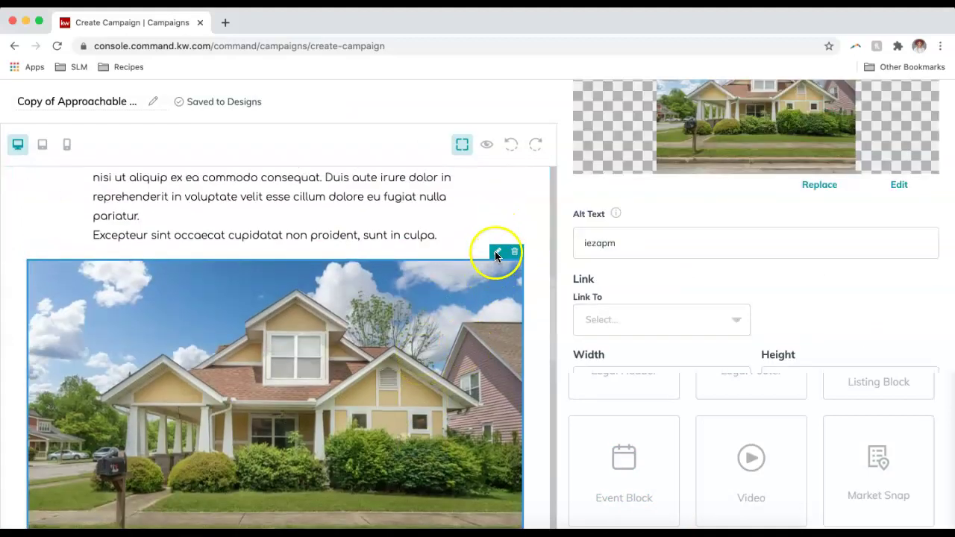
pyautogui.scroll(-3, 628, 360)
pyautogui.doubleClick(616, 278)
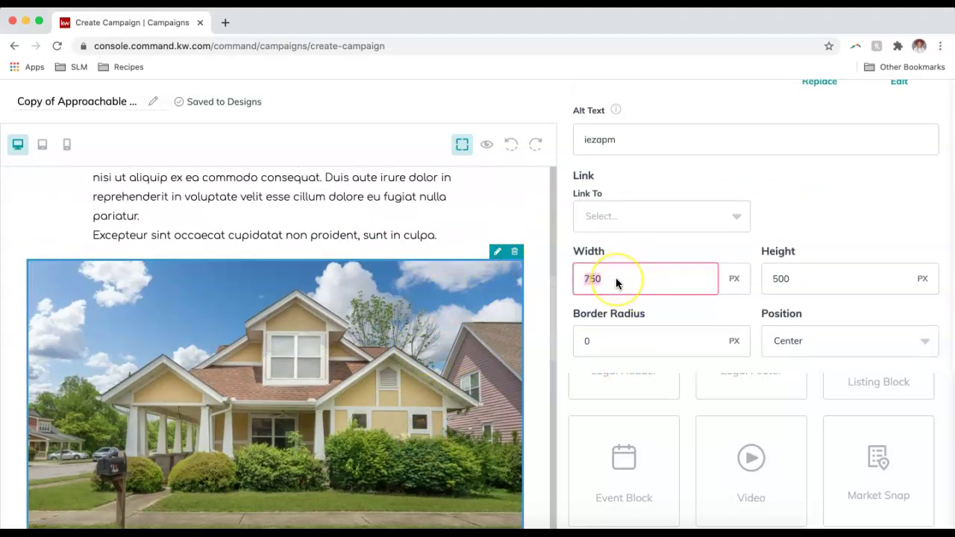
pyautogui.write('550')
pyautogui.press('Tab')
pyautogui.write('30')
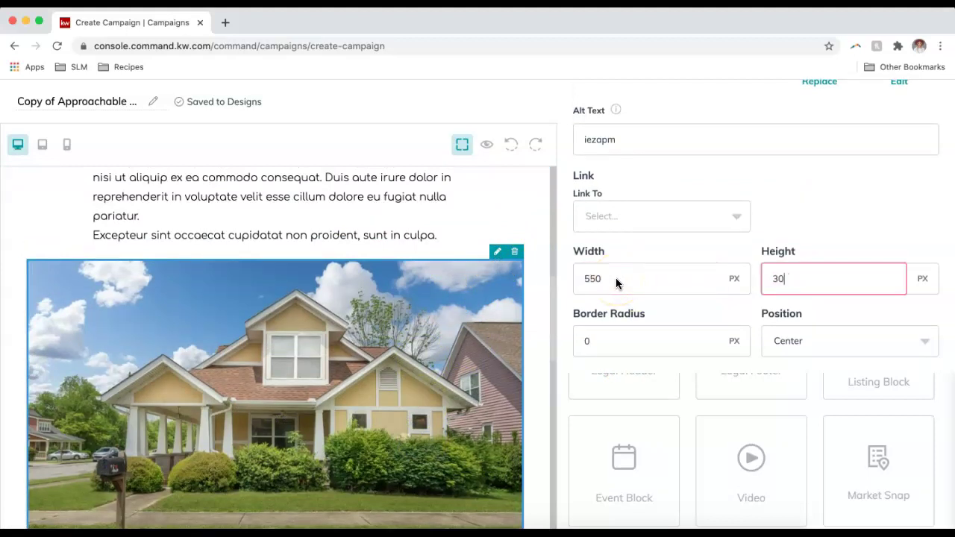
pyautogui.write('0')
pyautogui.scroll(5, 622, 221)
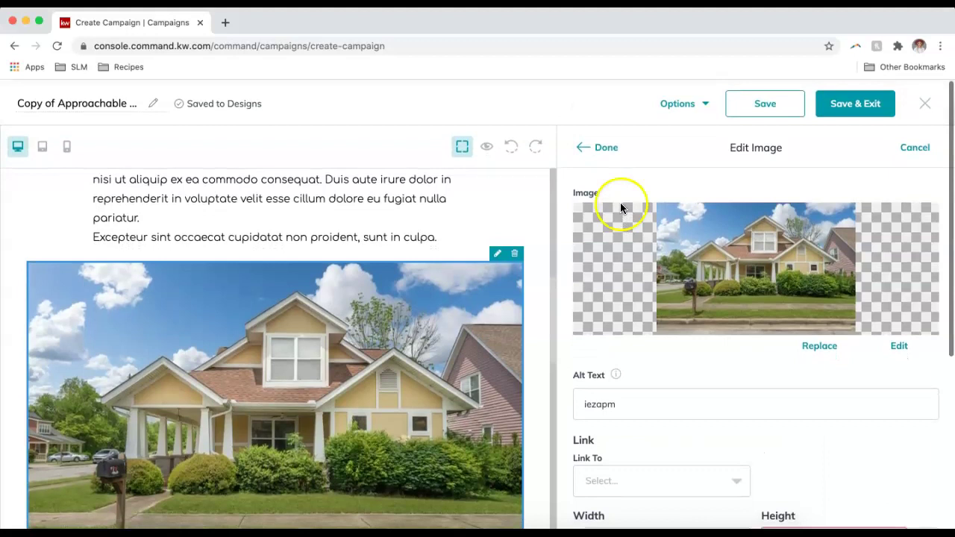
pyautogui.click(599, 143)
pyautogui.scroll(4, 406, 302)
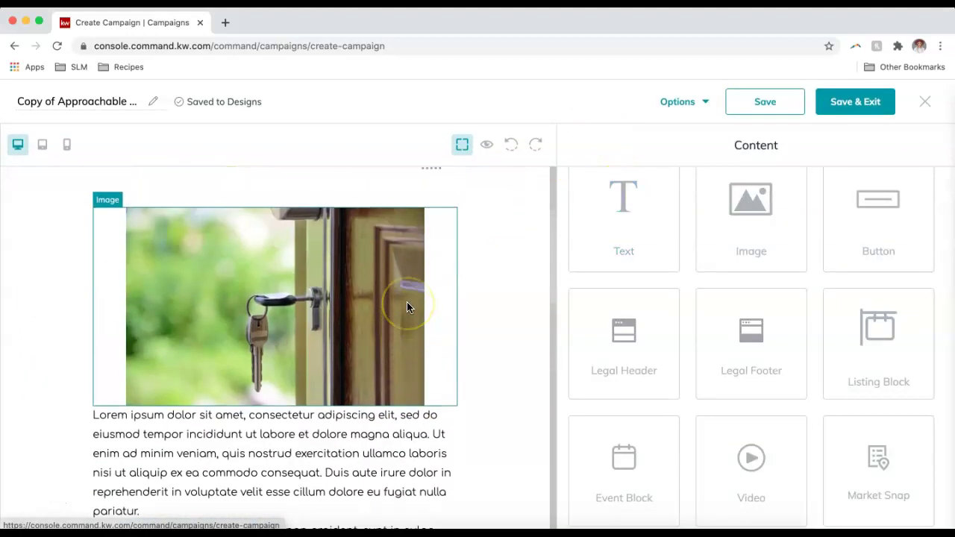
pyautogui.scroll(-5, 407, 301)
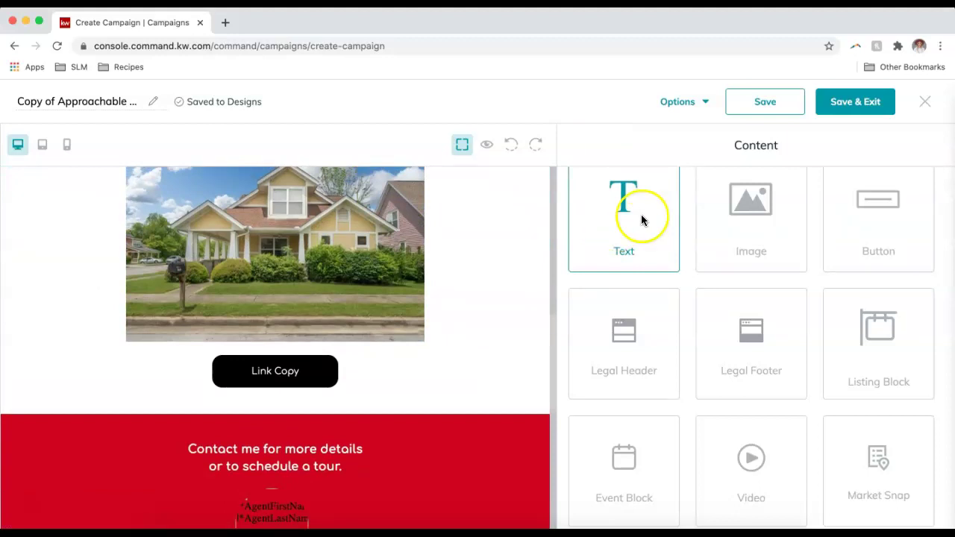
# Add a new Agent Text block directly below the house photo
pyautogui.moveTo(641, 220); pyautogui.dragTo(445, 358)
pyautogui.click(388, 364)
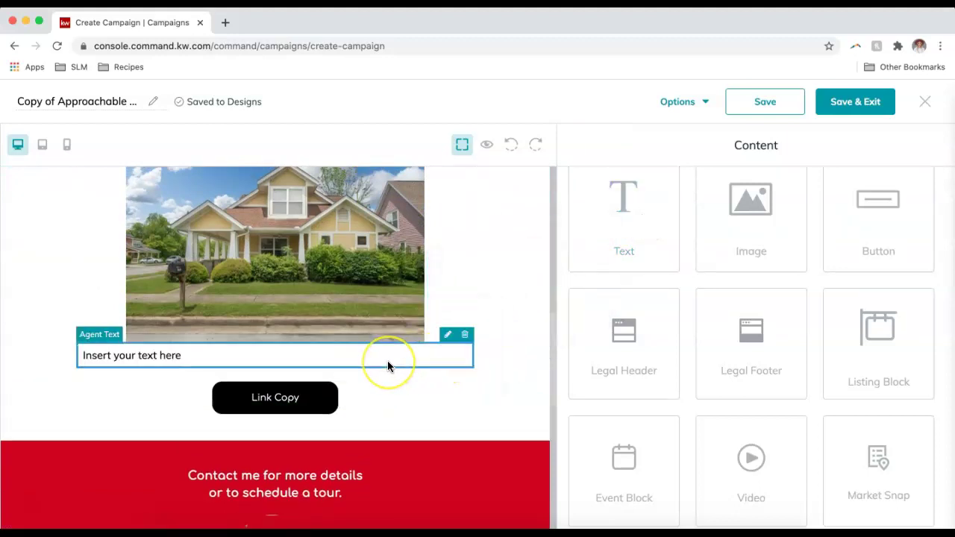
pyautogui.click(447, 335)
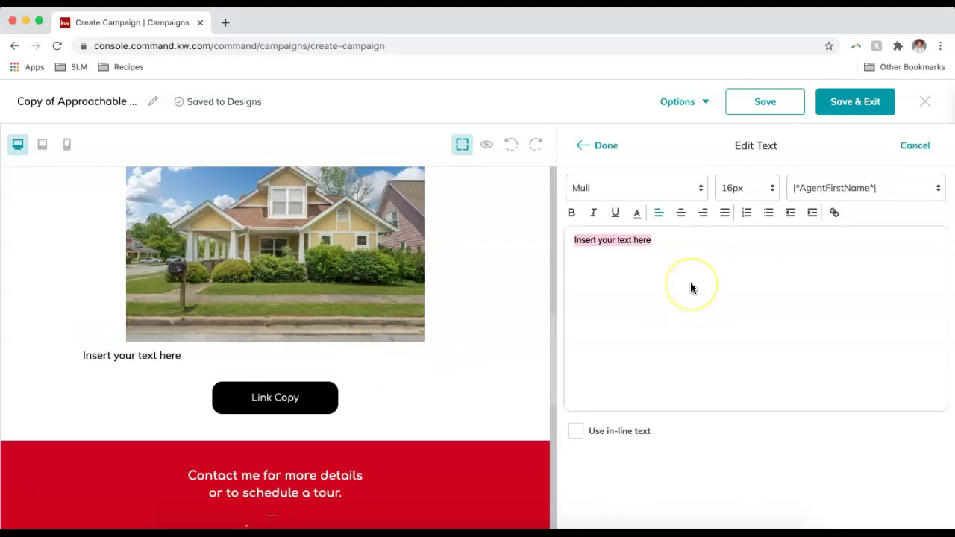
pyautogui.write('Monthly Newsletter')
pyautogui.scroll(3, 358, 291)
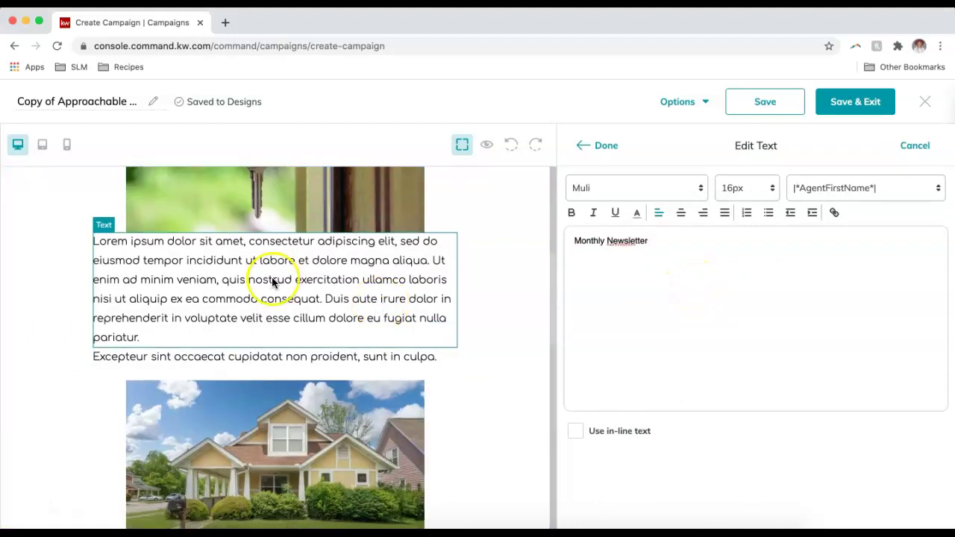
pyautogui.click(273, 282)
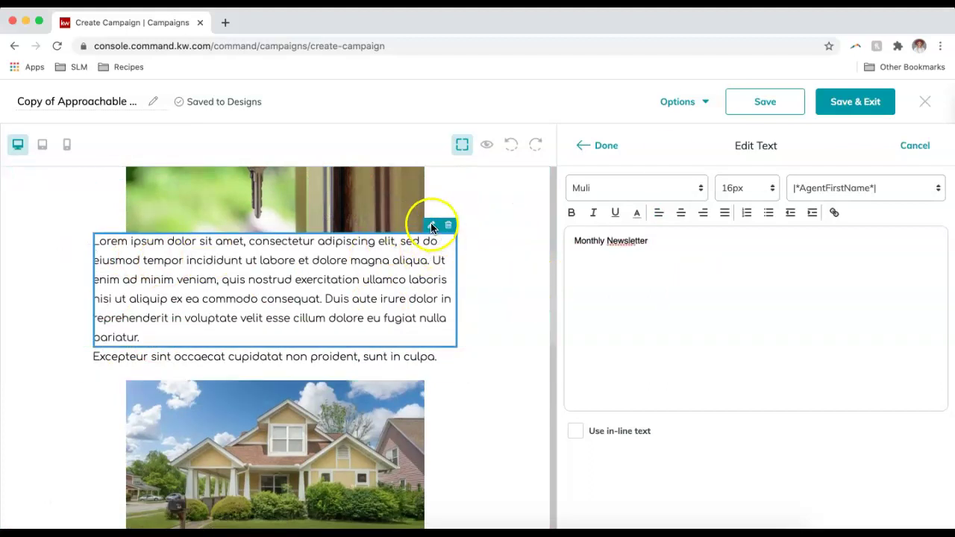
pyautogui.click(919, 147)
# Copy the Lorem ipsum paragraph above and paste it over the new block's placeholder text
pyautogui.click(451, 243)
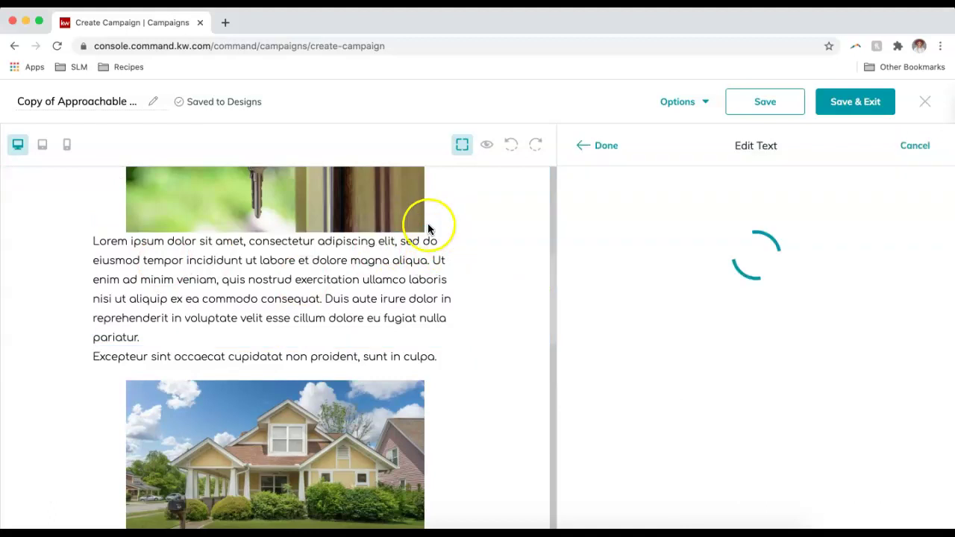
pyautogui.tripleClick(675, 237)
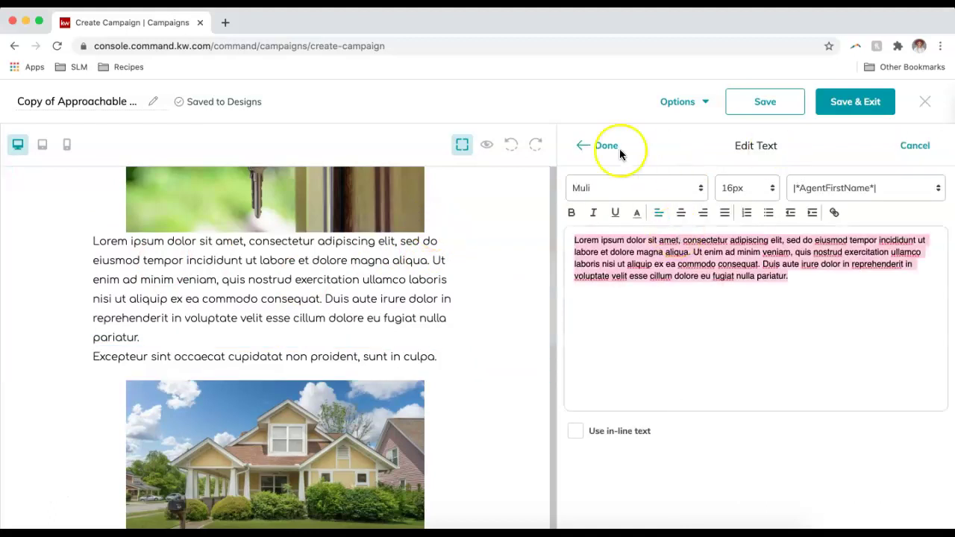
pyautogui.click(917, 145)
pyautogui.scroll(-5, 344, 345)
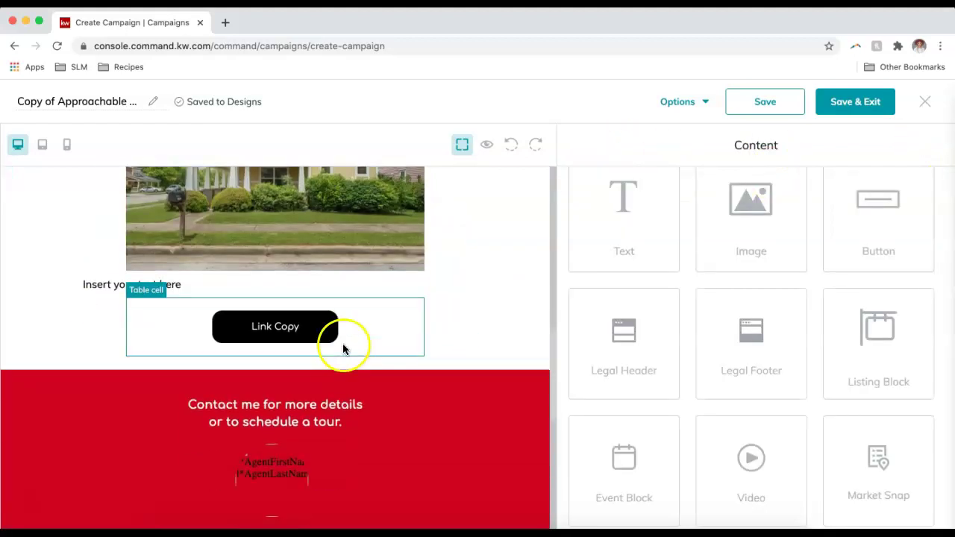
pyautogui.click(238, 292)
pyautogui.click(448, 265)
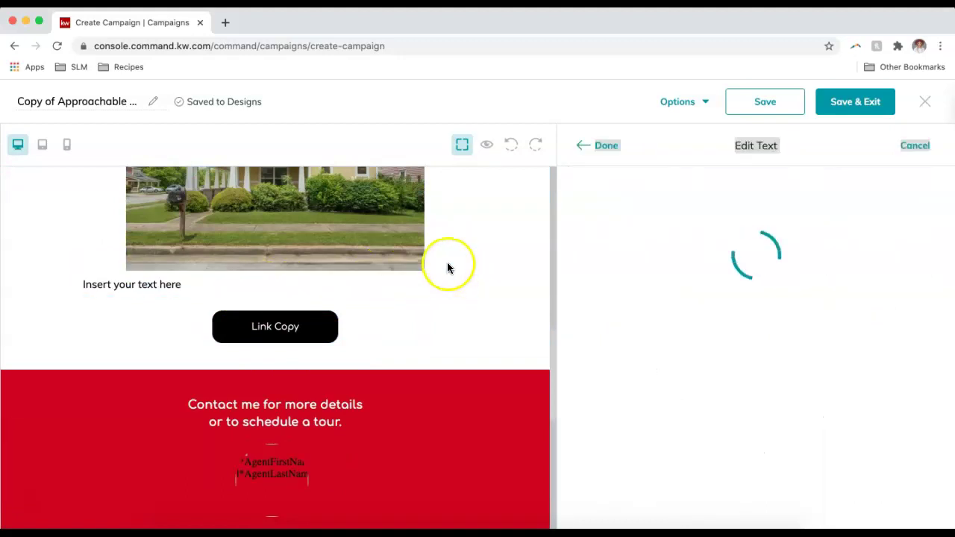
pyautogui.hotkey('ctrl', 'a')
pyautogui.hotkey('ctrl', 'v')
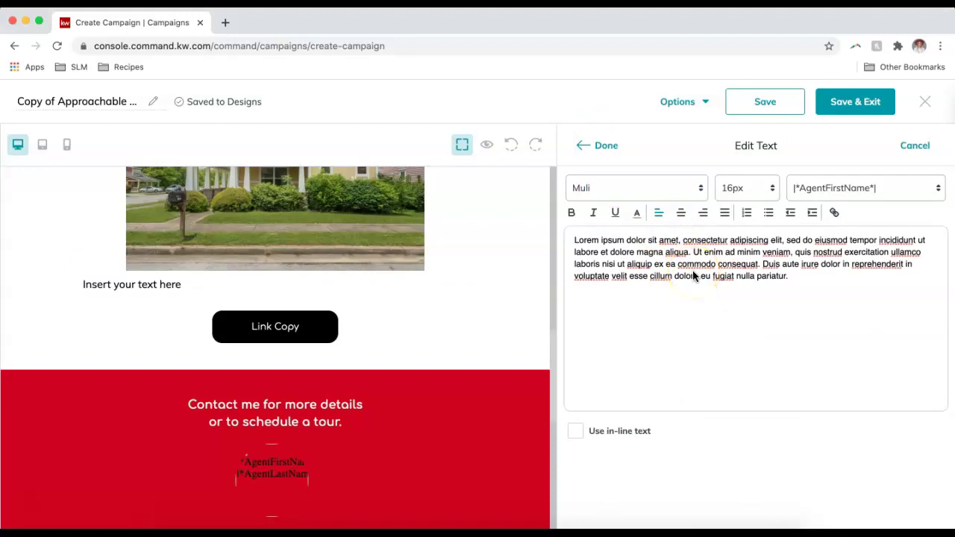
pyautogui.click(601, 145)
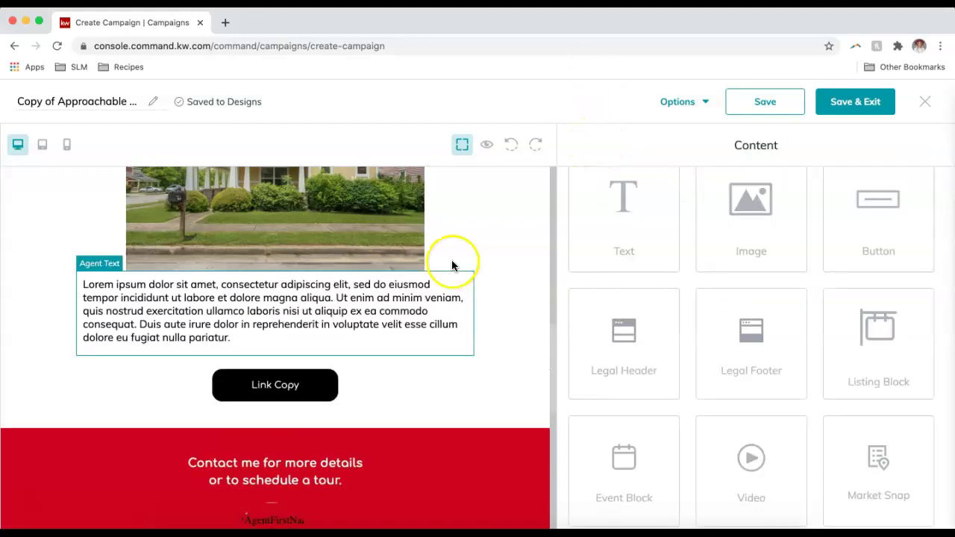
pyautogui.scroll(5, 385, 298)
pyautogui.scroll(-5, 385, 301)
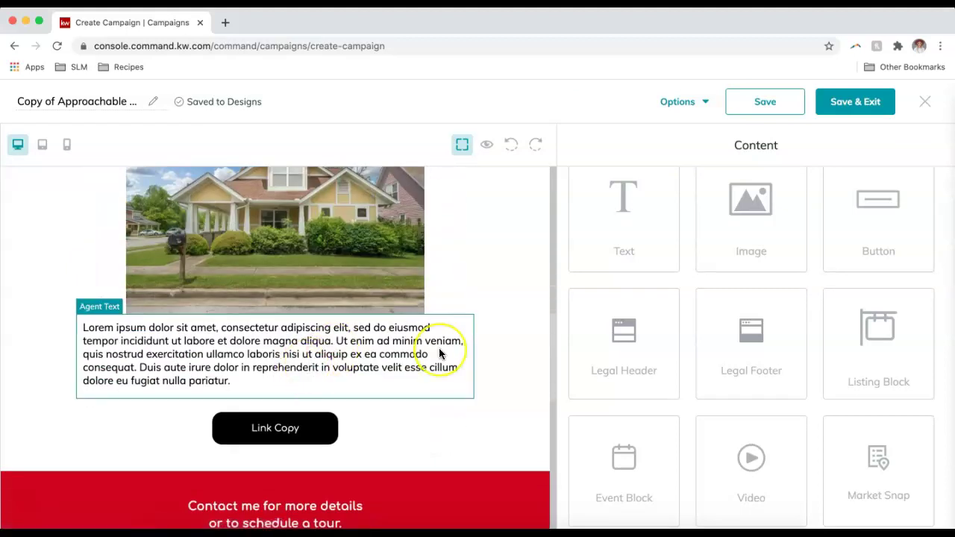
pyautogui.scroll(5, 439, 352)
pyautogui.scroll(5, 439, 353)
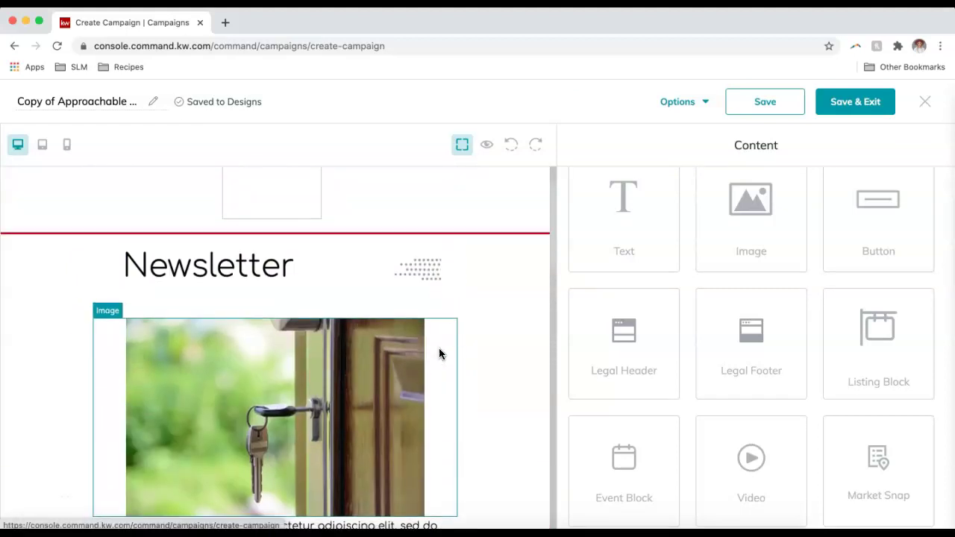
pyautogui.scroll(-5, 439, 354)
pyautogui.scroll(-8, 439, 354)
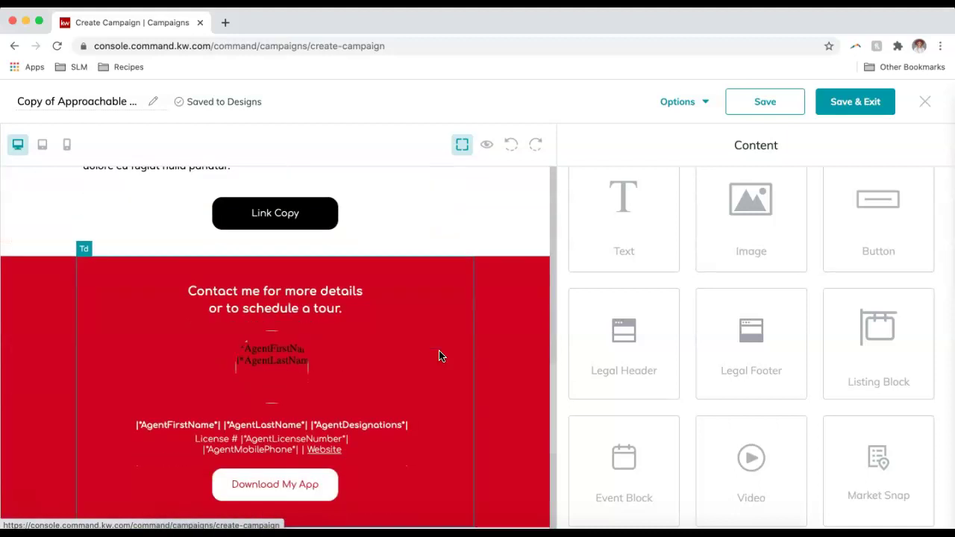
pyautogui.scroll(2, 439, 355)
pyautogui.click(297, 376)
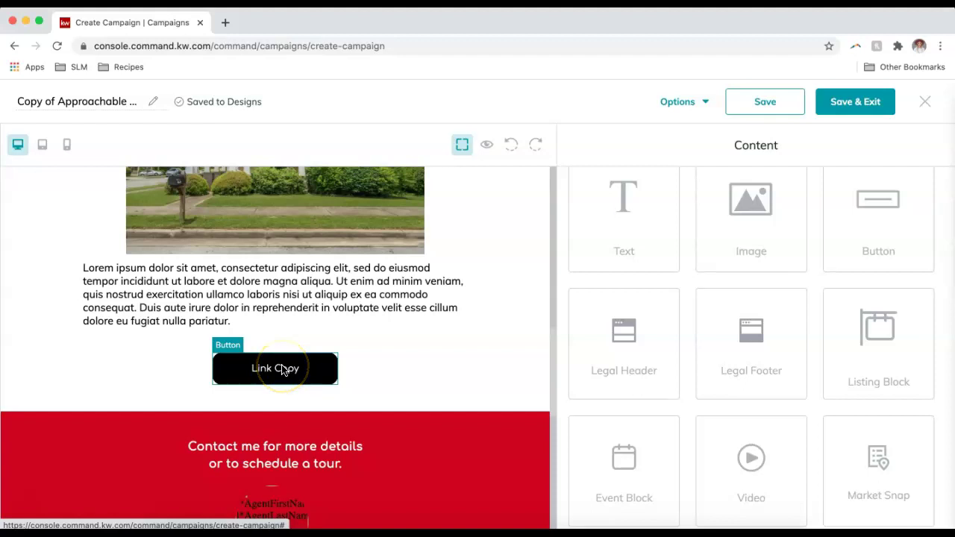
# Select the Link Copy button under the paragraph so its pencil and trash icons show
pyautogui.click(314, 382)
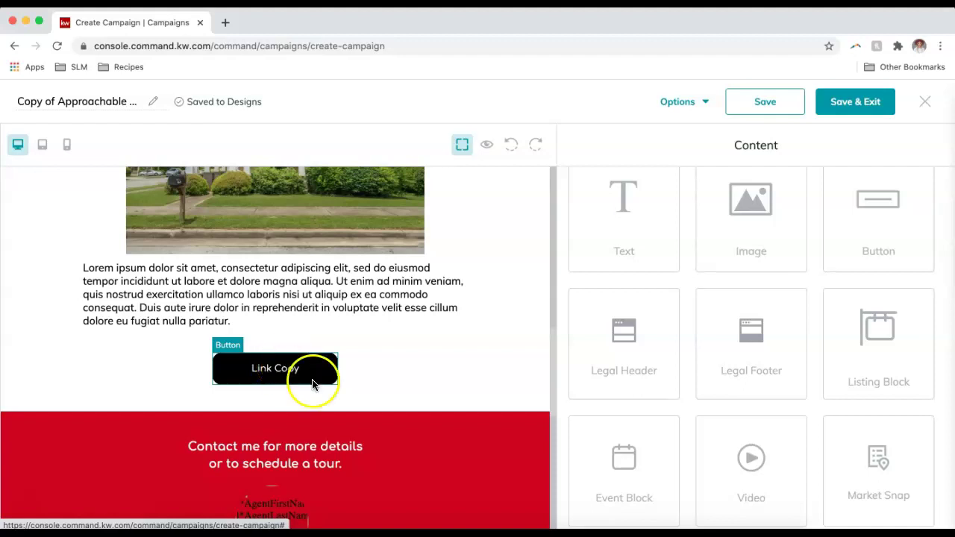
pyautogui.click(271, 374)
pyautogui.scroll(-1, 273, 375)
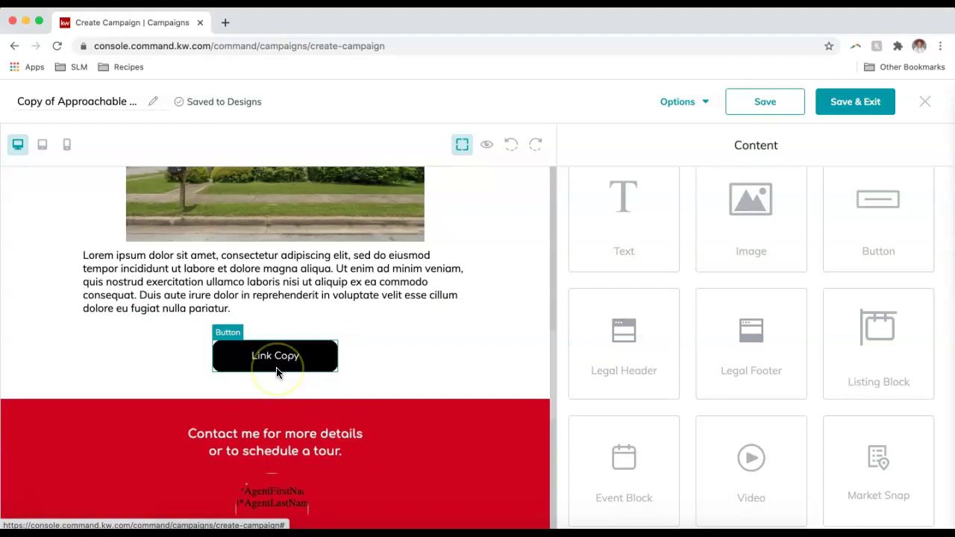
pyautogui.click(276, 357)
pyautogui.click(273, 358)
pyautogui.click(299, 360)
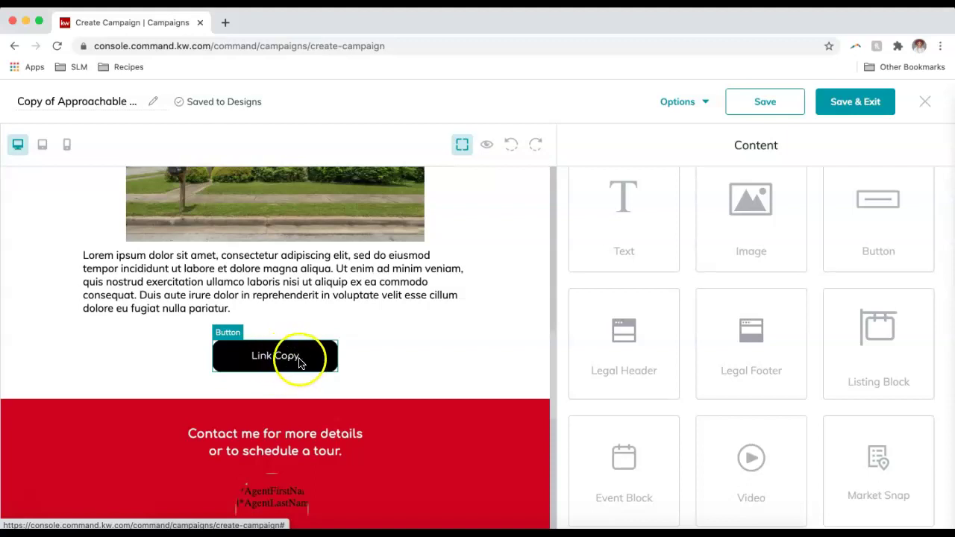
pyautogui.click(263, 360)
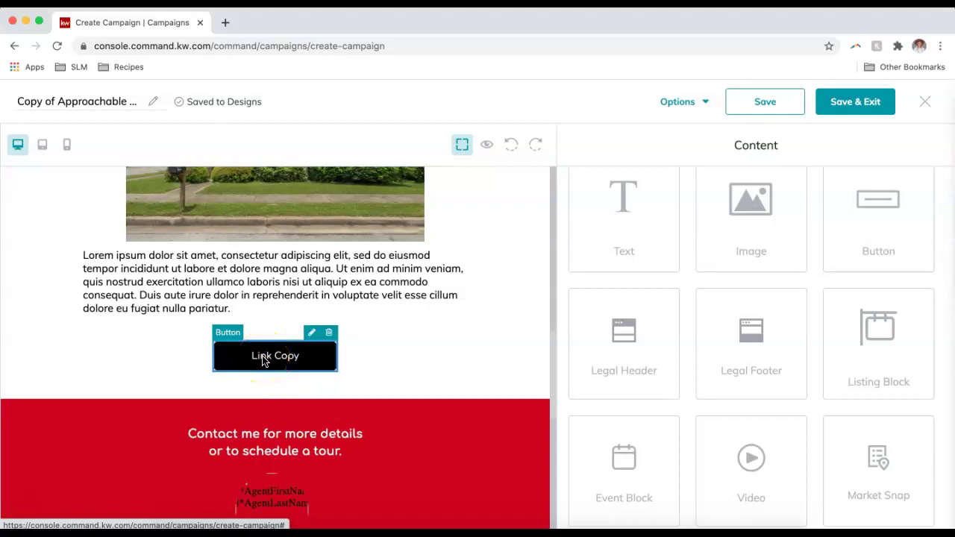
pyautogui.click(313, 366)
pyautogui.click(291, 356)
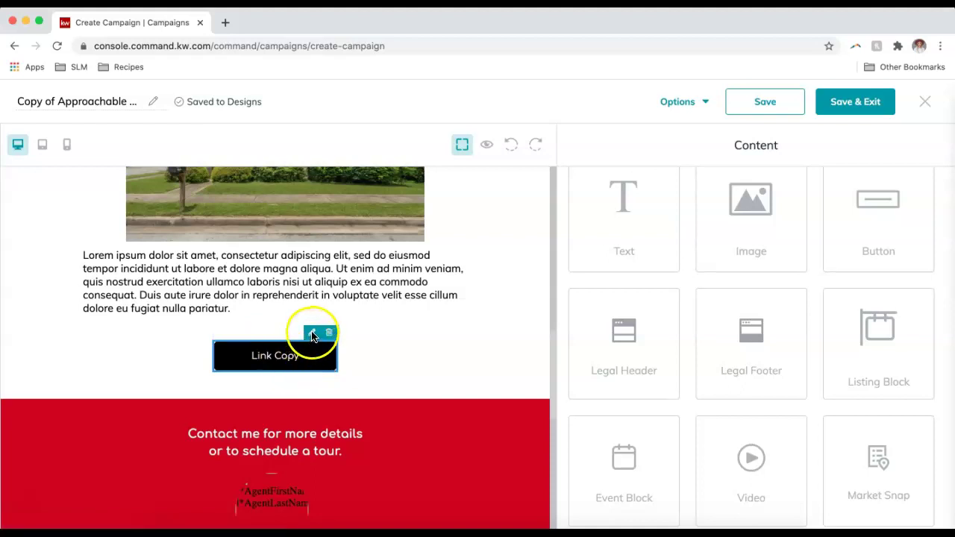
# Change the button label from Link Copy to 'Click Here to Learn More'
pyautogui.click(312, 333)
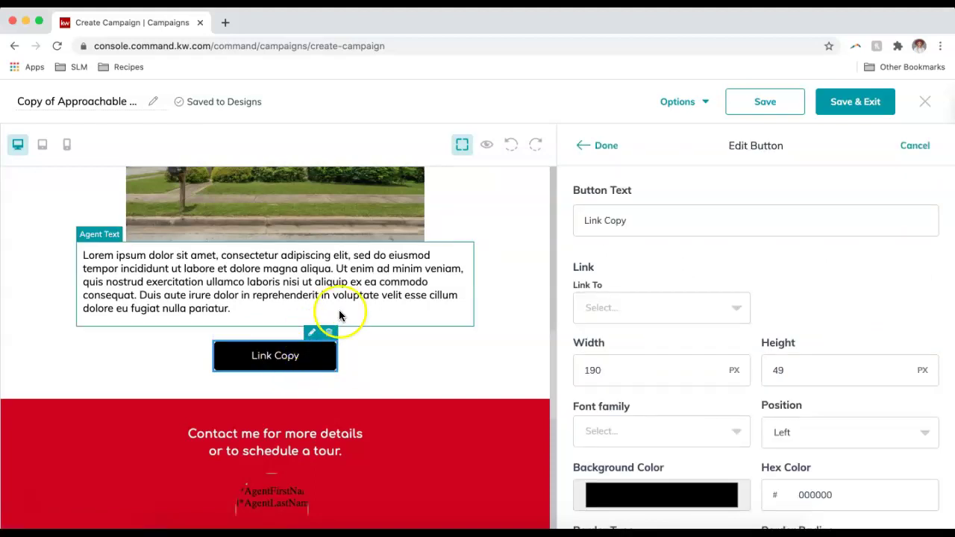
pyautogui.doubleClick(639, 222)
pyautogui.hotkey('ctrl', 'a')
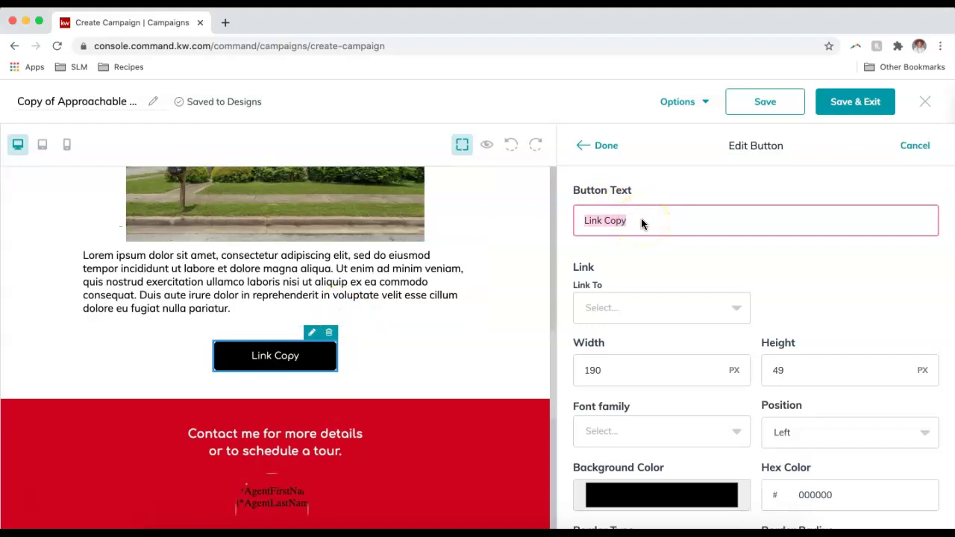
pyautogui.write('Click Here to Learn More')
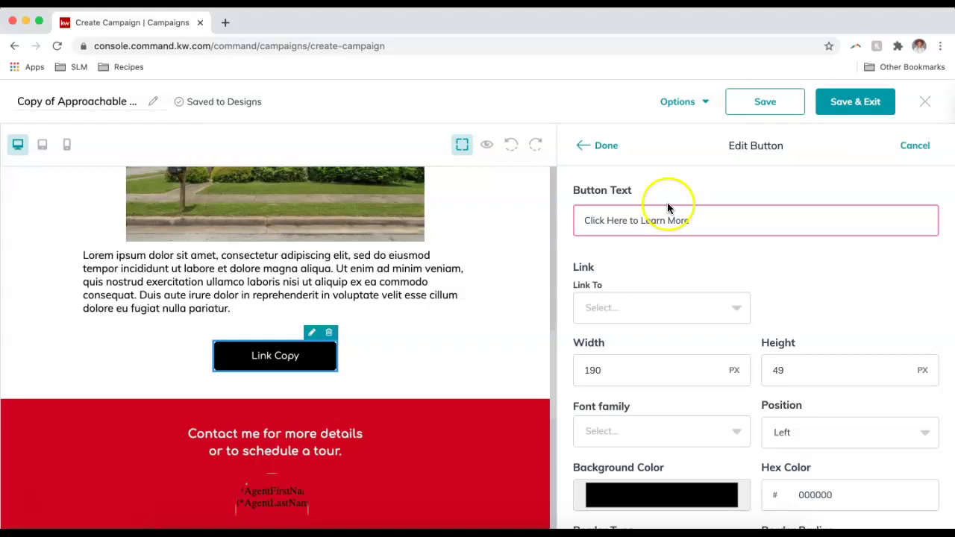
pyautogui.click(659, 303)
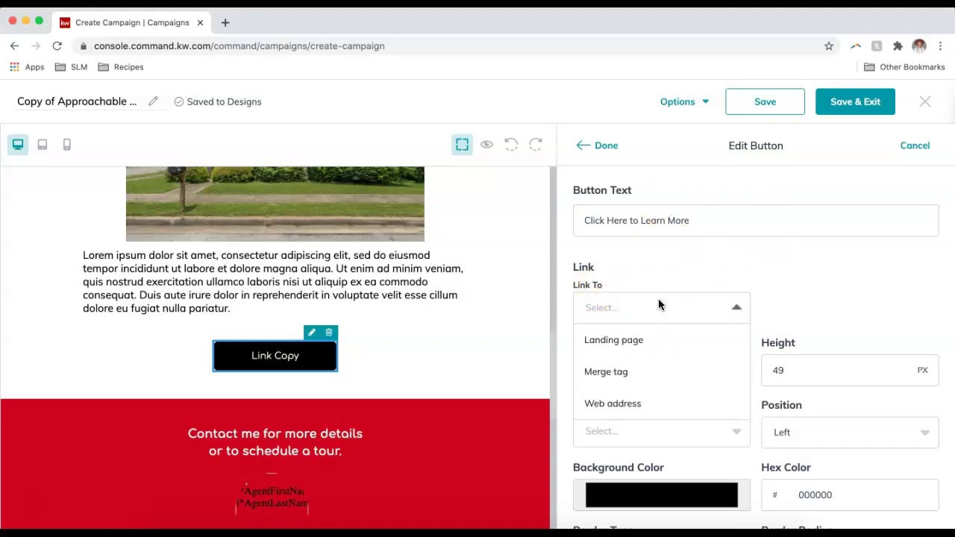
pyautogui.click(614, 404)
pyautogui.click(859, 312)
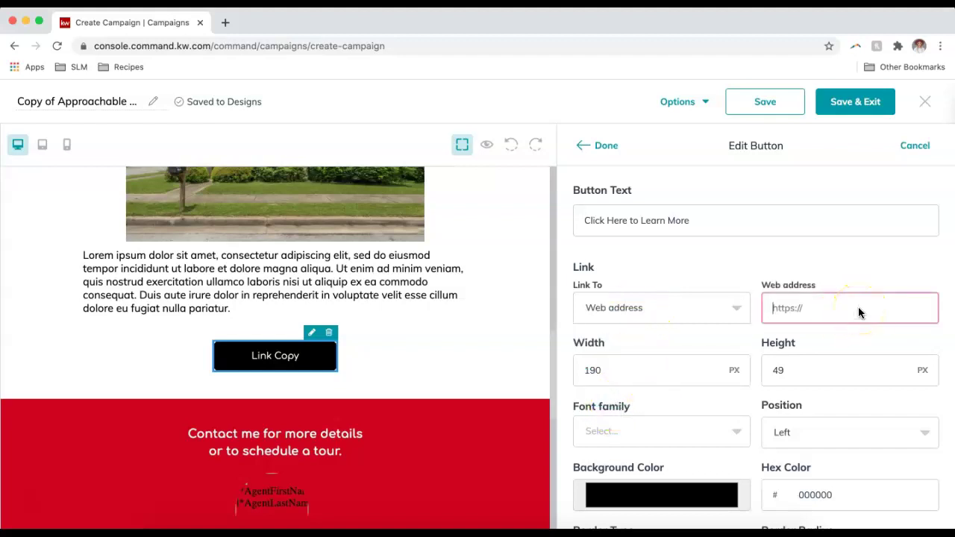
pyautogui.write('scott')
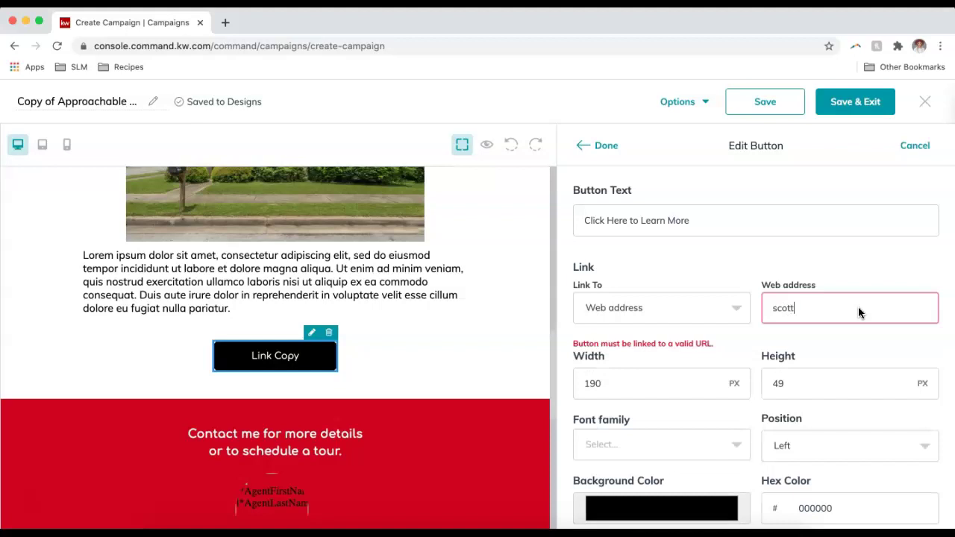
pyautogui.write('leroymarketing.com')
pyautogui.click(843, 265)
pyautogui.click(755, 294)
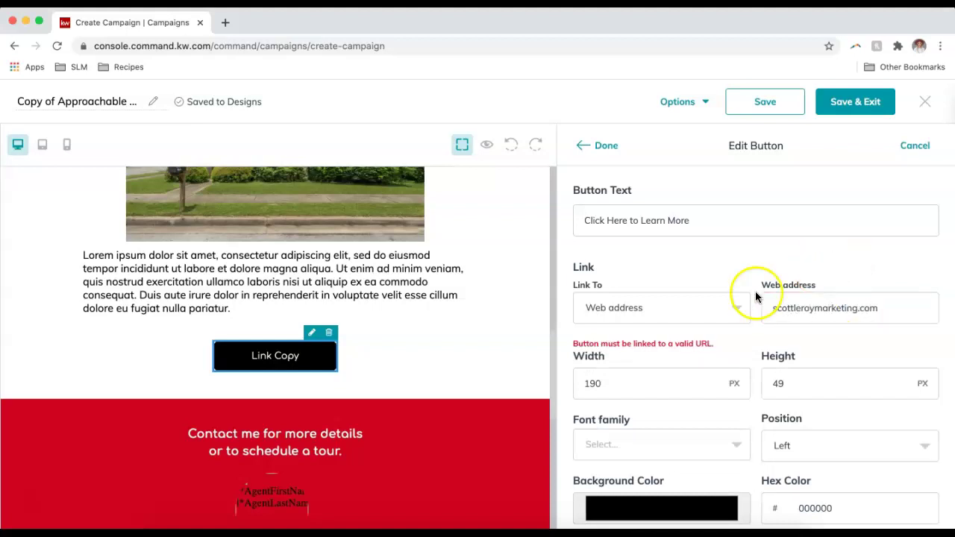
pyautogui.click(773, 307)
pyautogui.write('http')
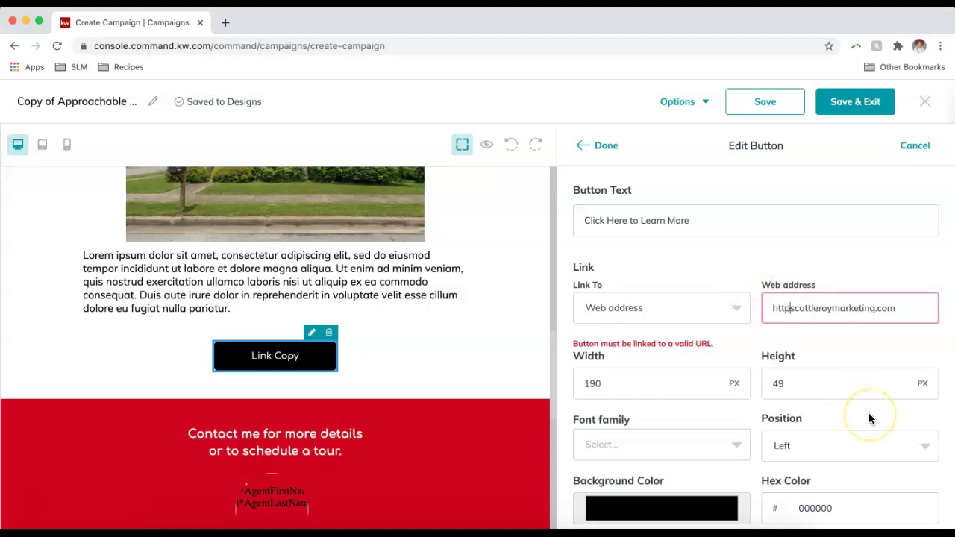
pyautogui.write(':')
pyautogui.press('BackSpace')
pyautogui.write('s')
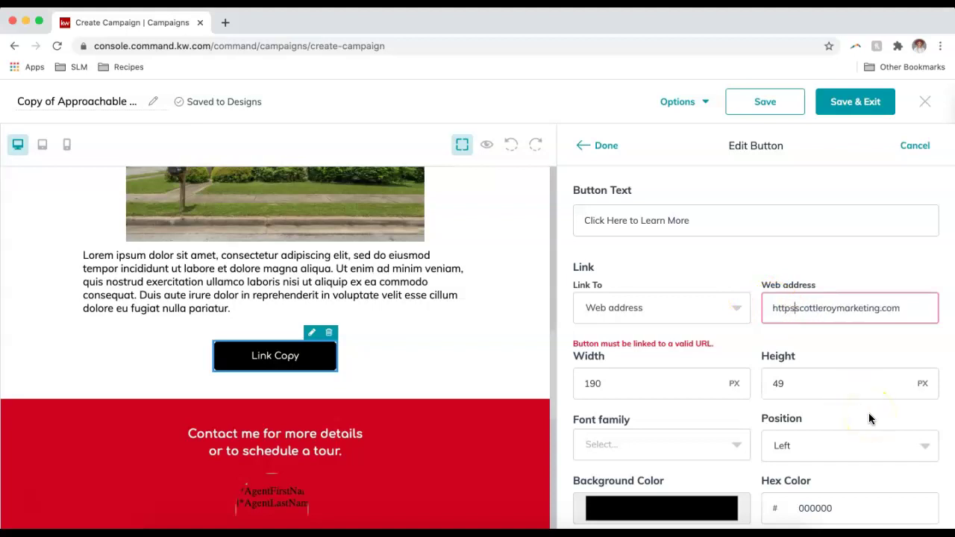
pyautogui.write('://')
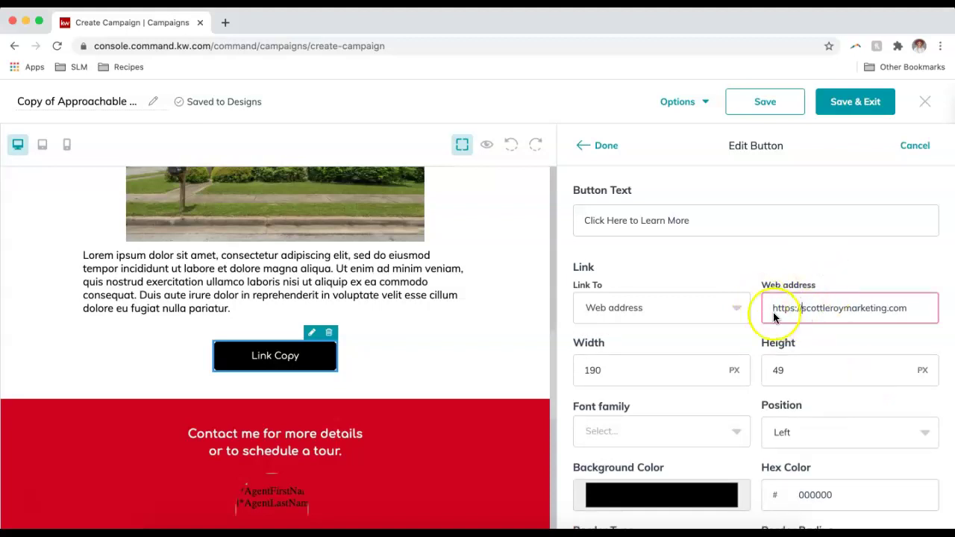
pyautogui.moveTo(801, 306); pyautogui.dragTo(750, 305)
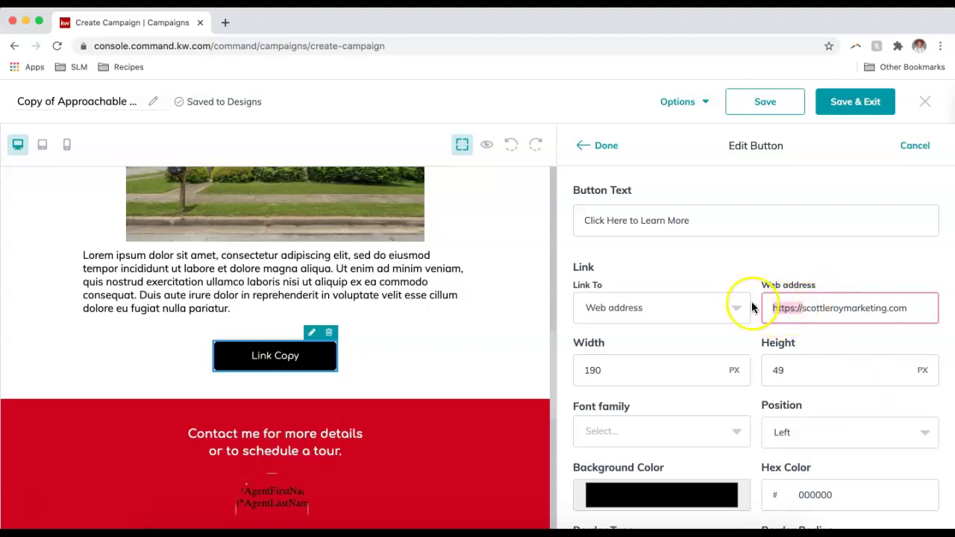
pyautogui.click(754, 235)
pyautogui.scroll(-2, 754, 236)
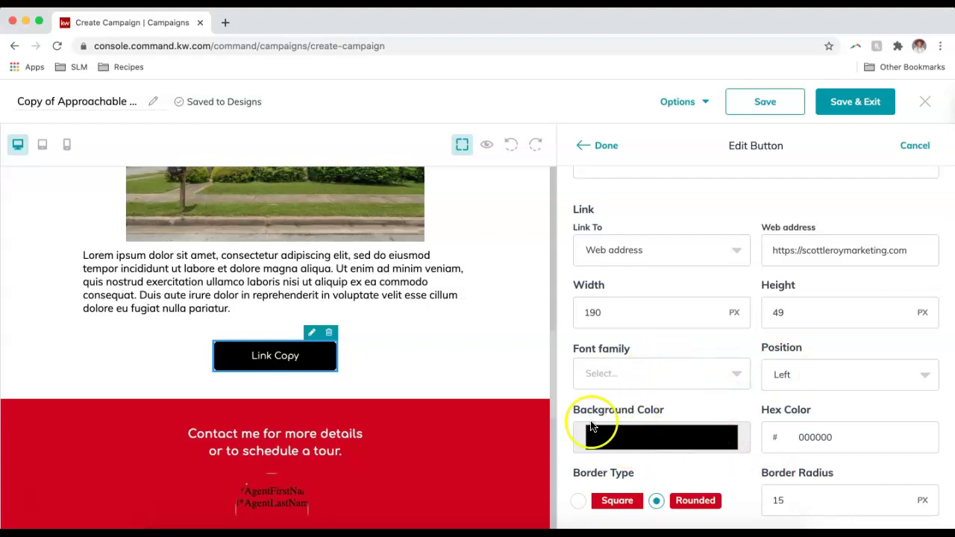
pyautogui.scroll(2, 666, 403)
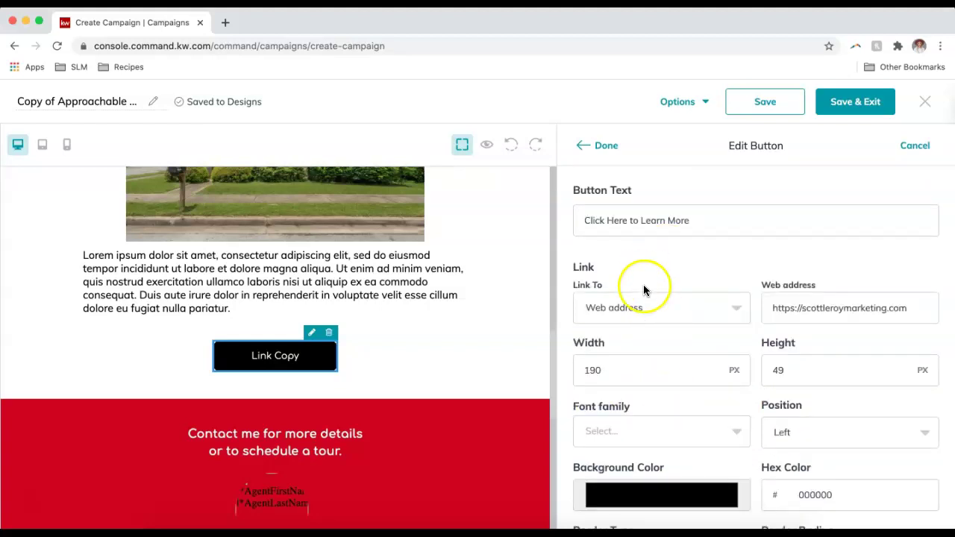
pyautogui.click(595, 144)
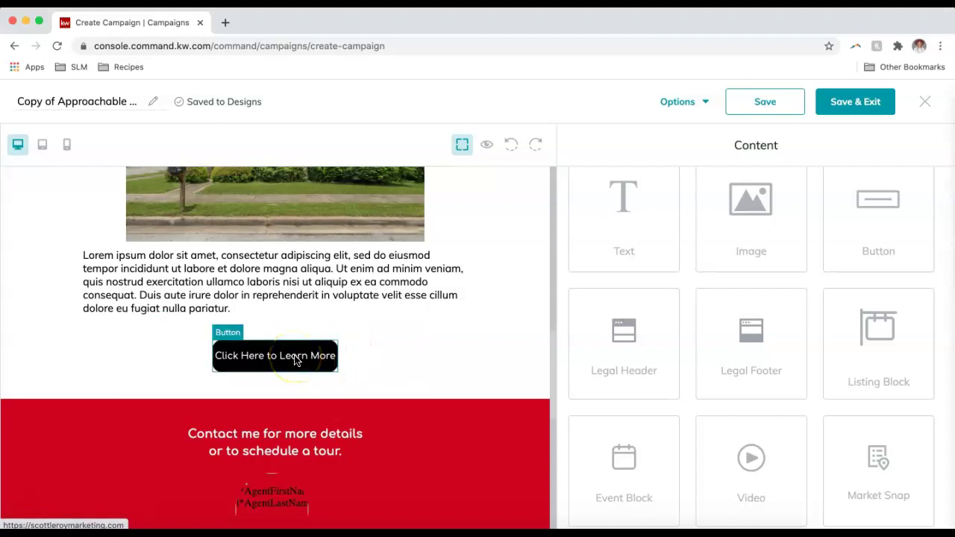
# Retitle the email design 'Monthly Newsletter' so it is saved to Designs
pyautogui.scroll(10, 295, 360)
pyautogui.scroll(3, 295, 361)
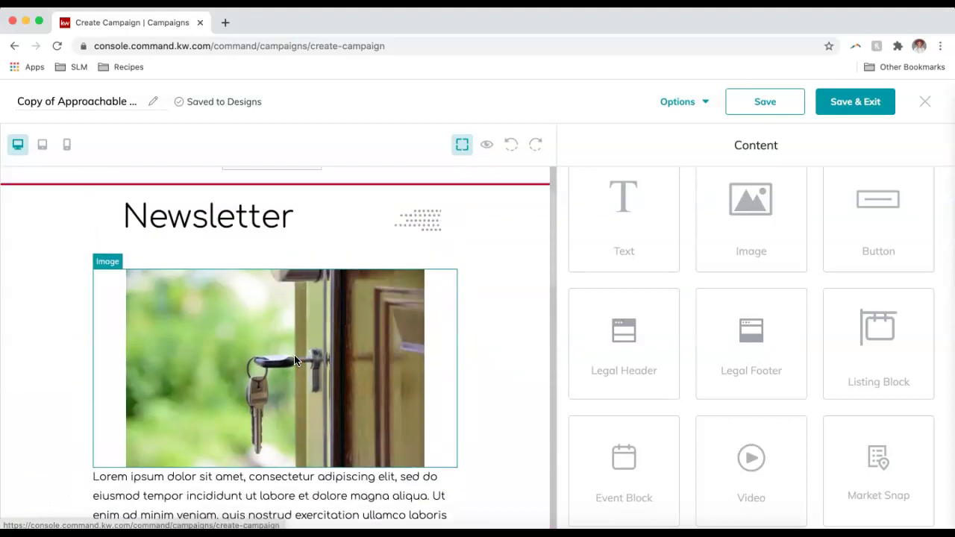
pyautogui.scroll(-5, 295, 361)
pyautogui.scroll(5, 294, 357)
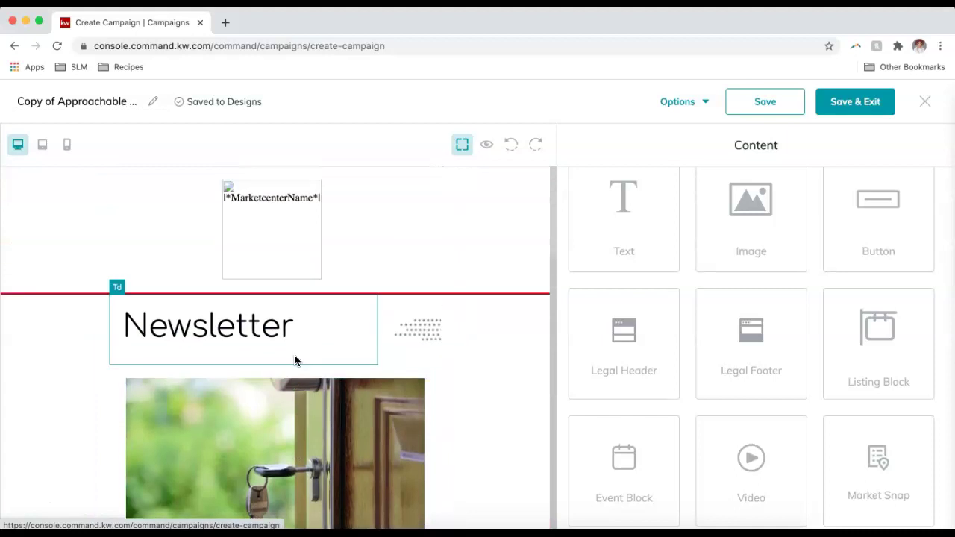
pyautogui.click(83, 104)
pyautogui.press('super+a')
pyautogui.write('Mo')
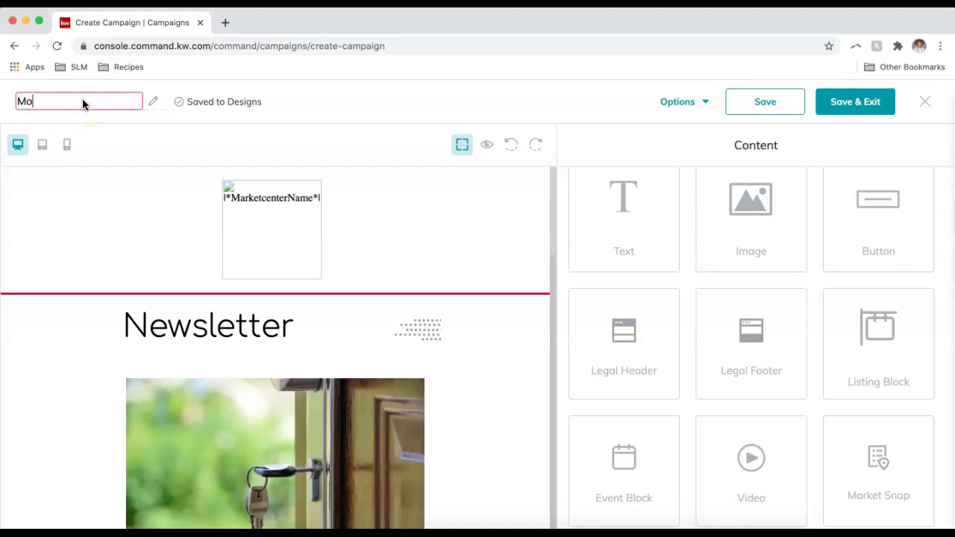
pyautogui.write('nthly Newsletter')
pyautogui.click(289, 106)
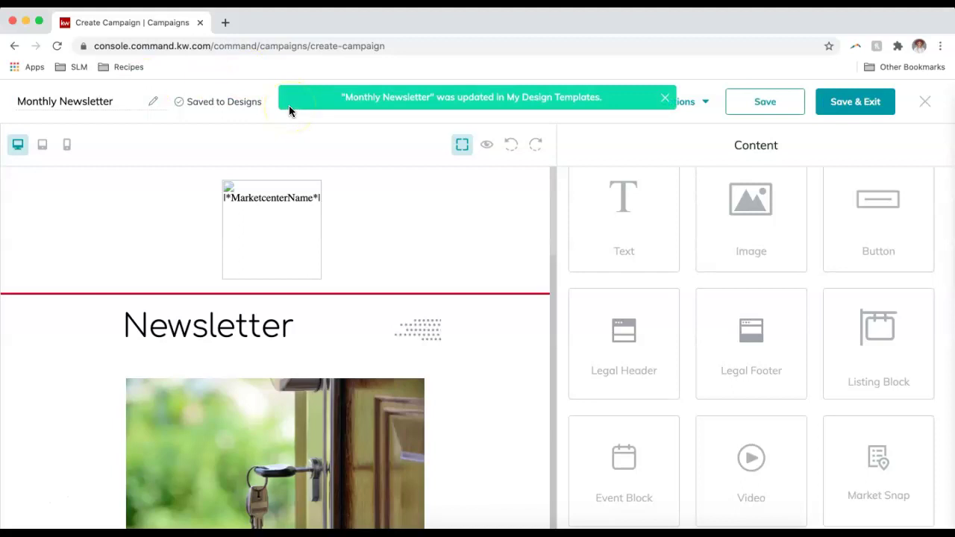
pyautogui.click(225, 108)
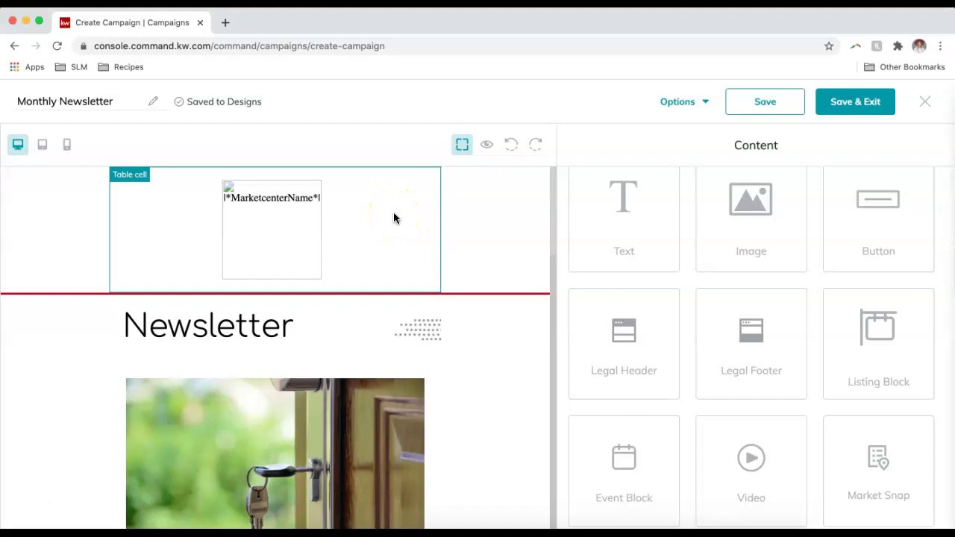
pyautogui.click(429, 95)
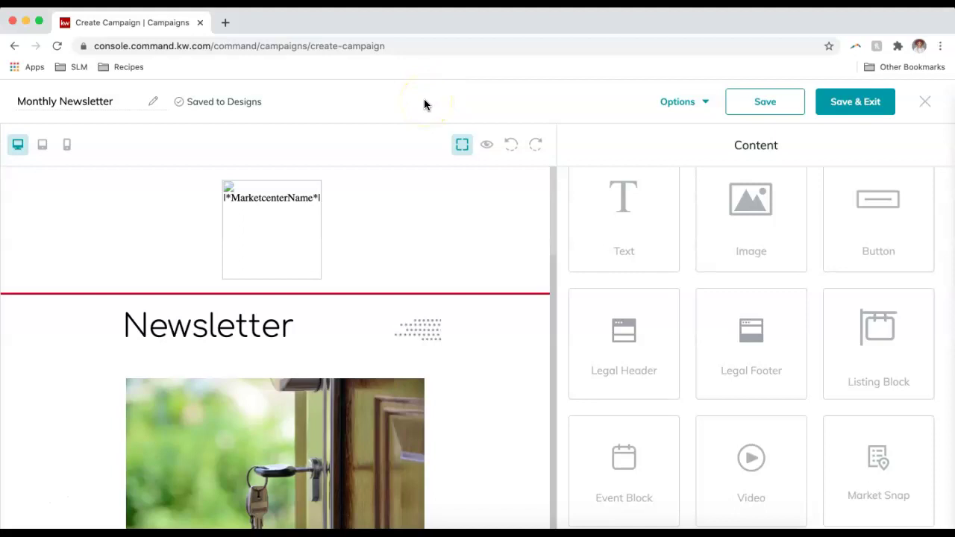
pyautogui.click(681, 102)
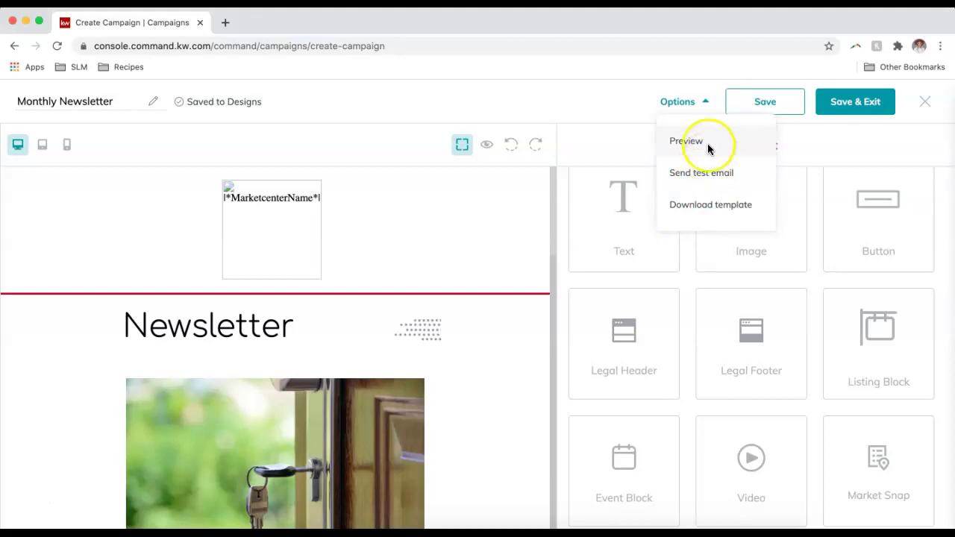
pyautogui.click(686, 142)
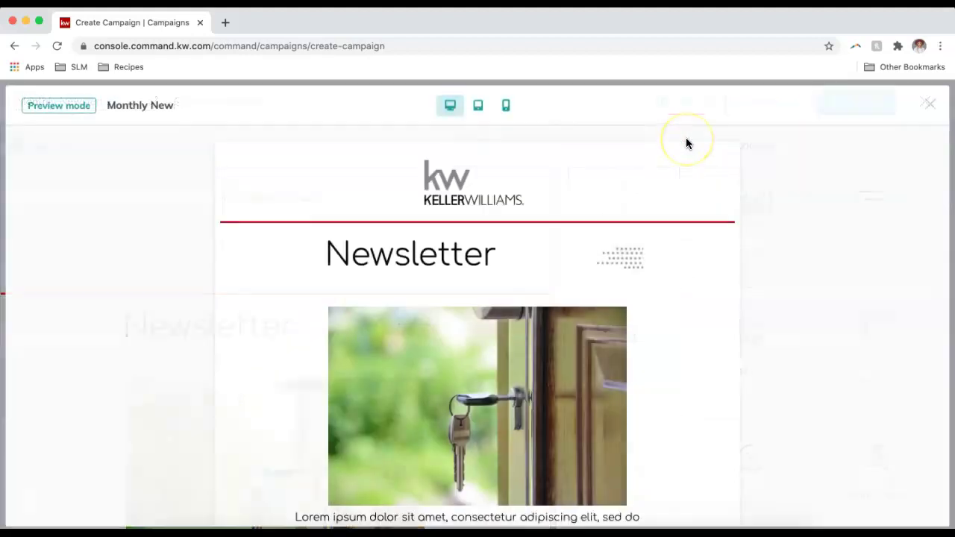
pyautogui.scroll(-10, 613, 243)
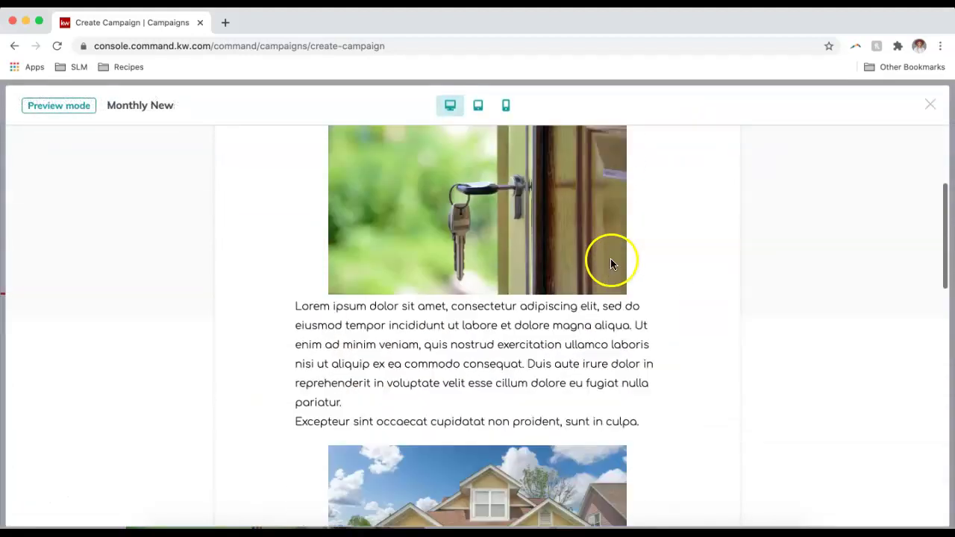
pyautogui.scroll(-5, 608, 272)
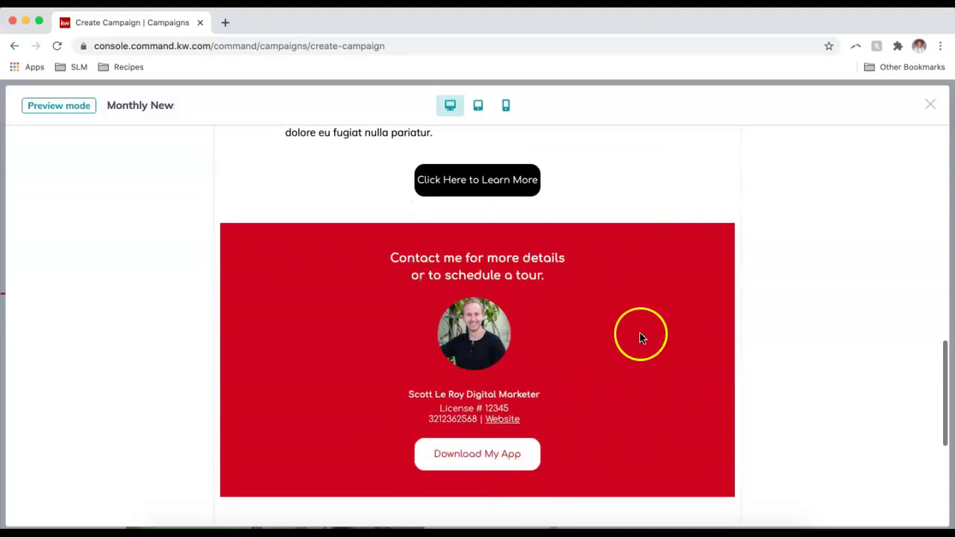
pyautogui.scroll(1, 579, 277)
pyautogui.scroll(15, 579, 277)
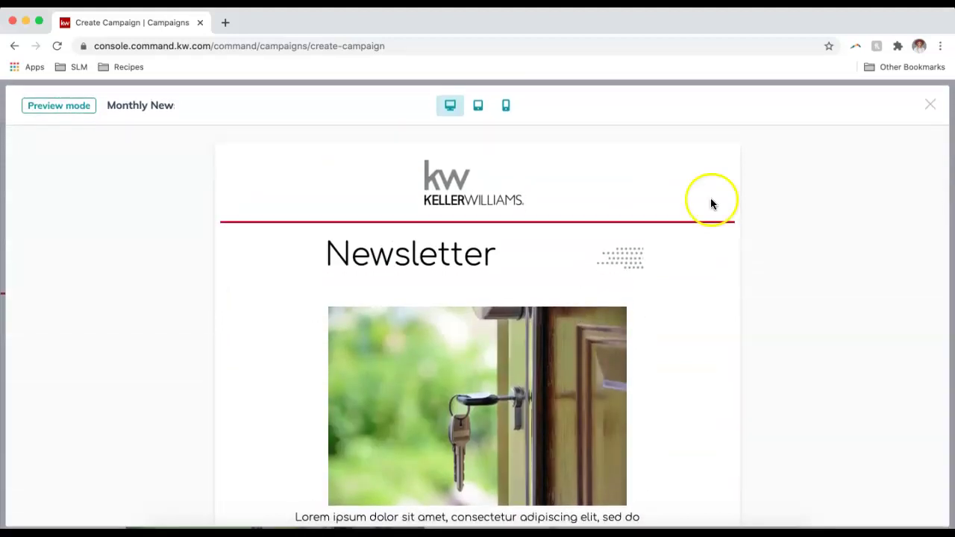
pyautogui.click(930, 107)
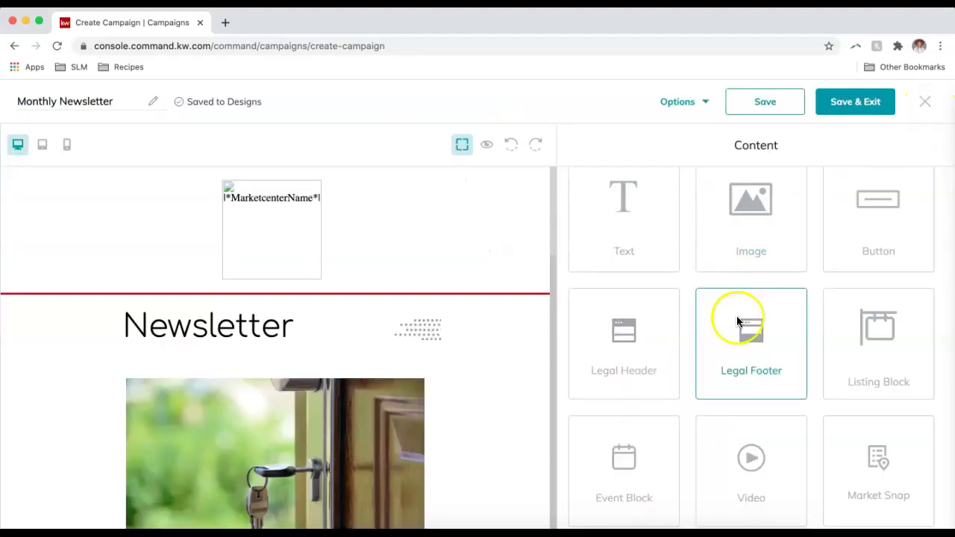
# Save and exit the design, then check the finished newsletter in the Email Preview
pyautogui.click(865, 109)
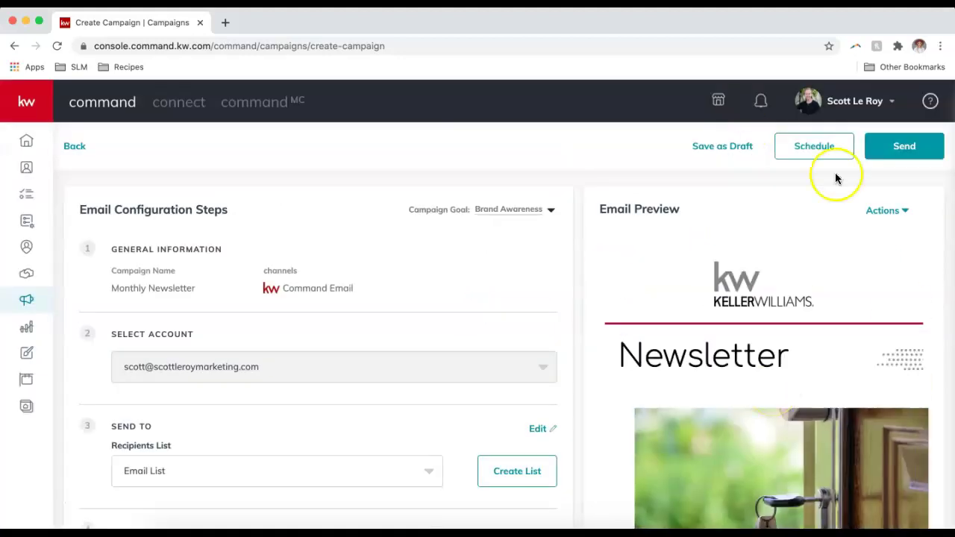
pyautogui.scroll(-12, 725, 311)
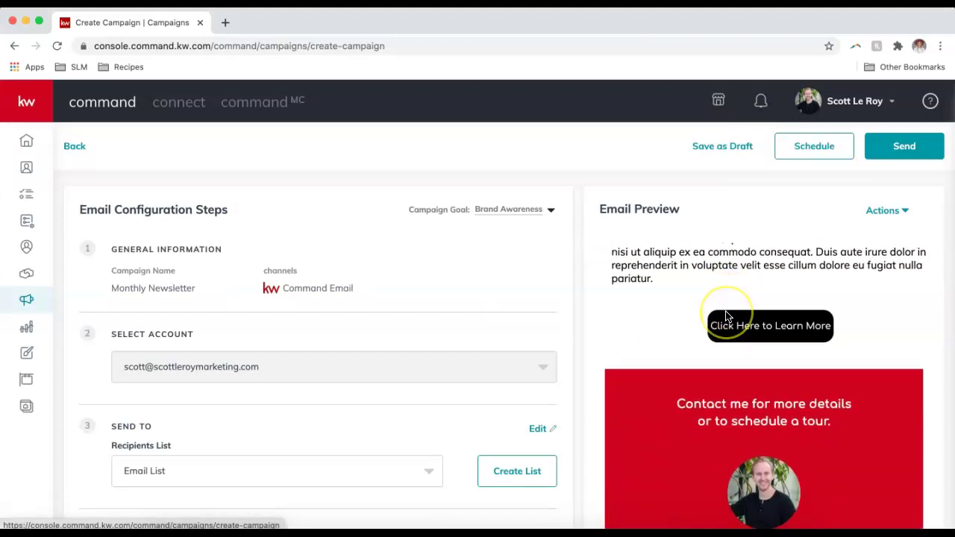
pyautogui.scroll(12, 727, 316)
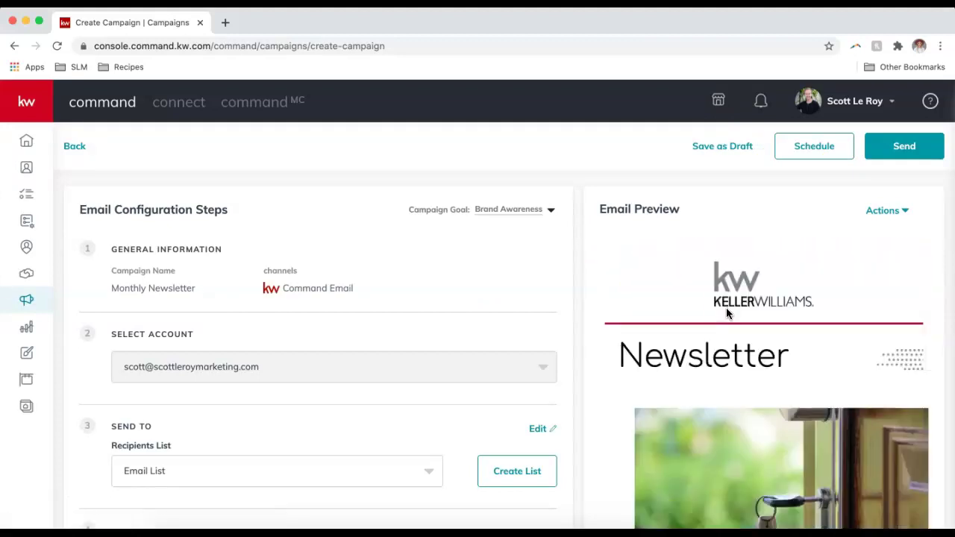
pyautogui.click(838, 240)
pyautogui.click(882, 206)
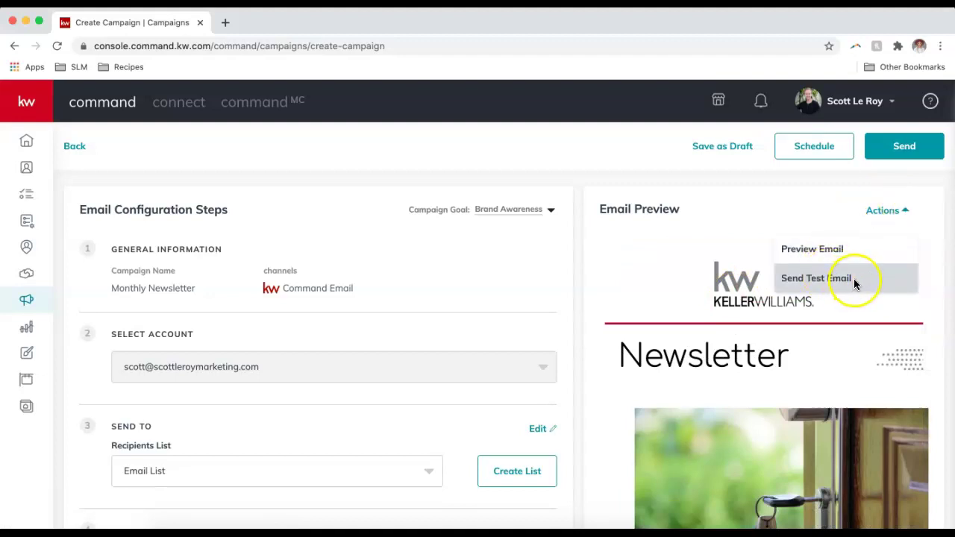
pyautogui.click(740, 182)
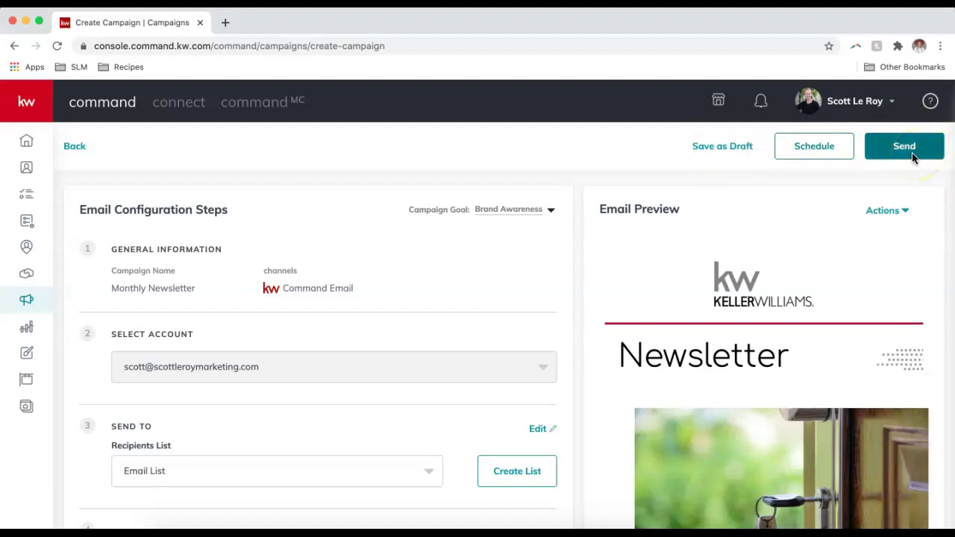
# Schedule the campaign to send on March 3, 2021 at 10:30 AM
pyautogui.click(801, 149)
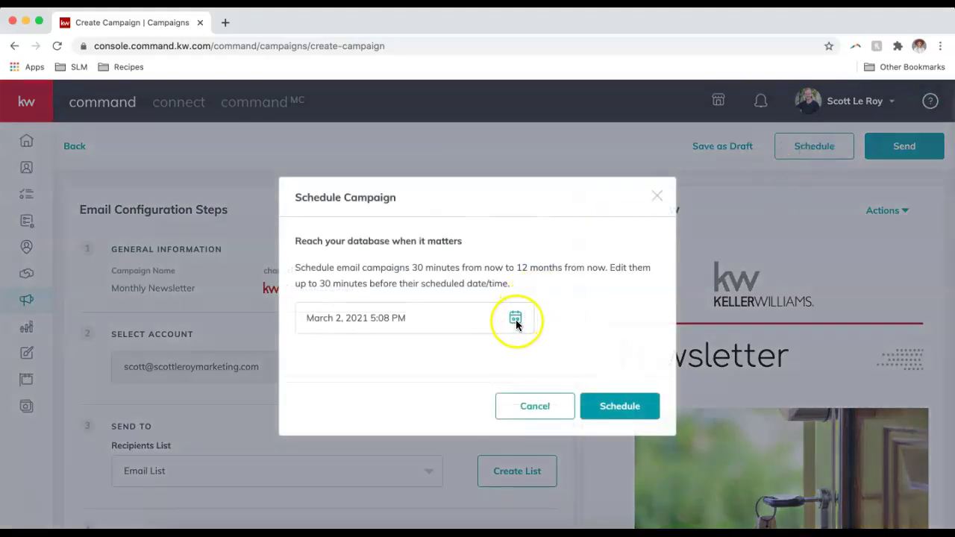
pyautogui.click(515, 319)
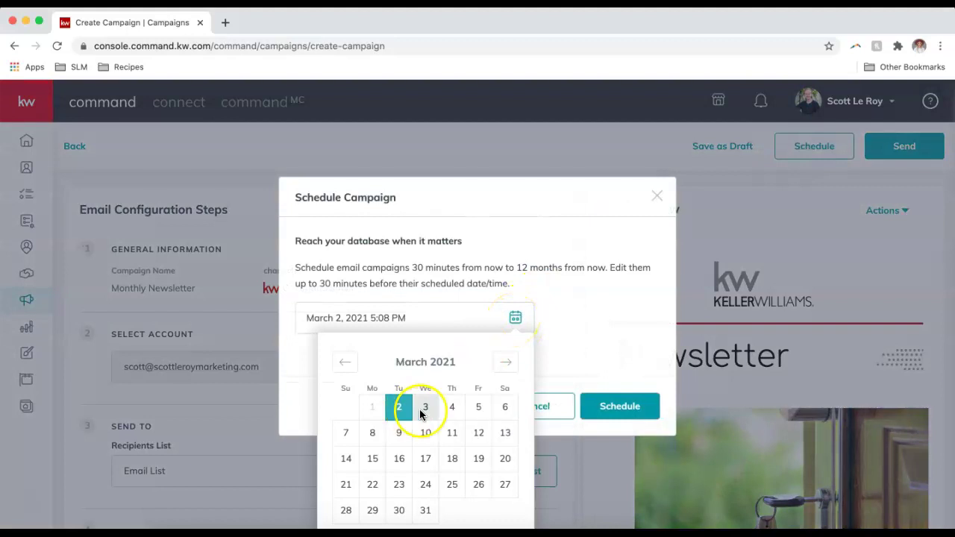
pyautogui.click(421, 412)
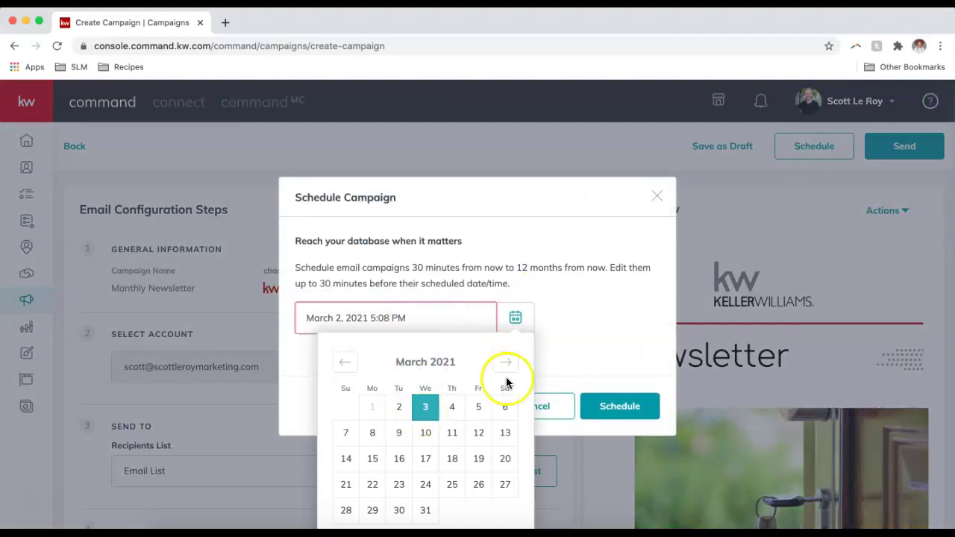
pyautogui.click(345, 473)
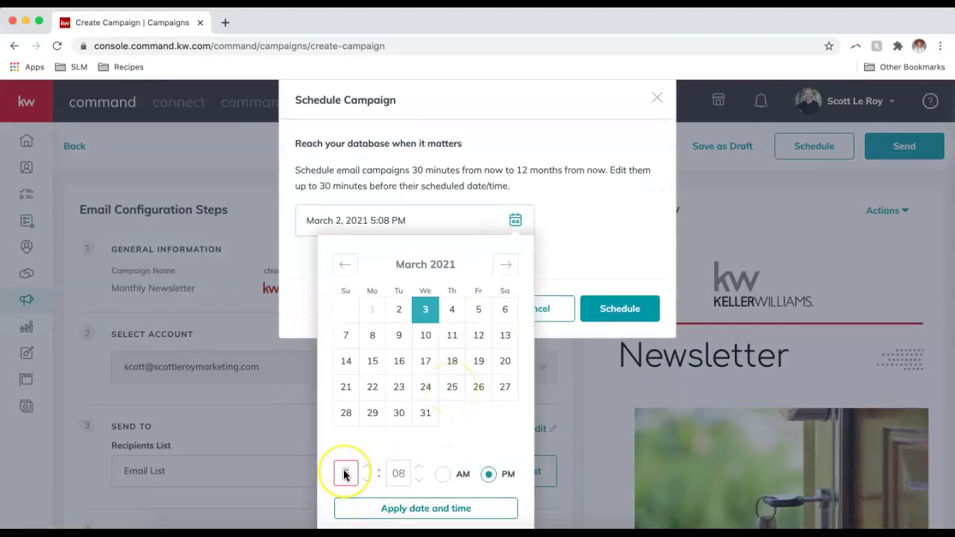
pyautogui.write('10')
pyautogui.click(396, 473)
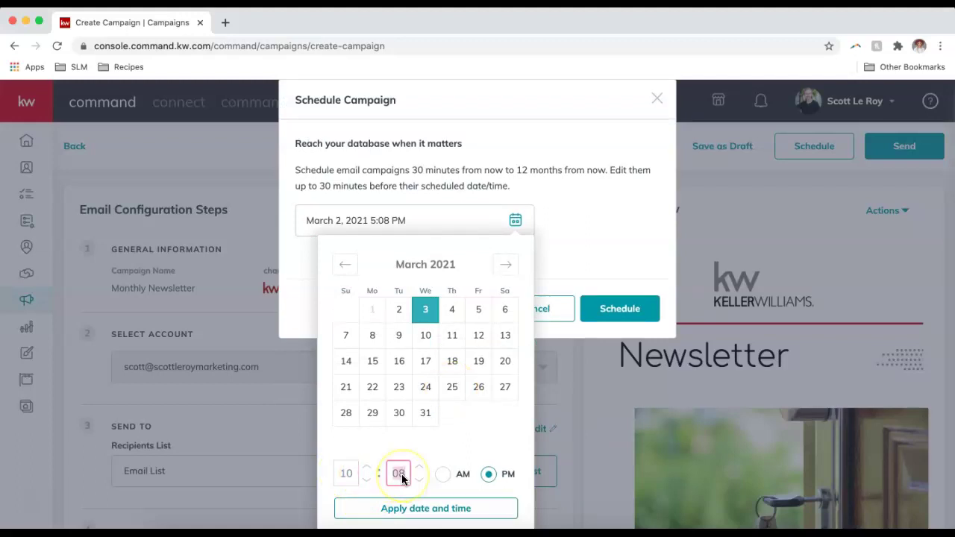
pyautogui.click(443, 474)
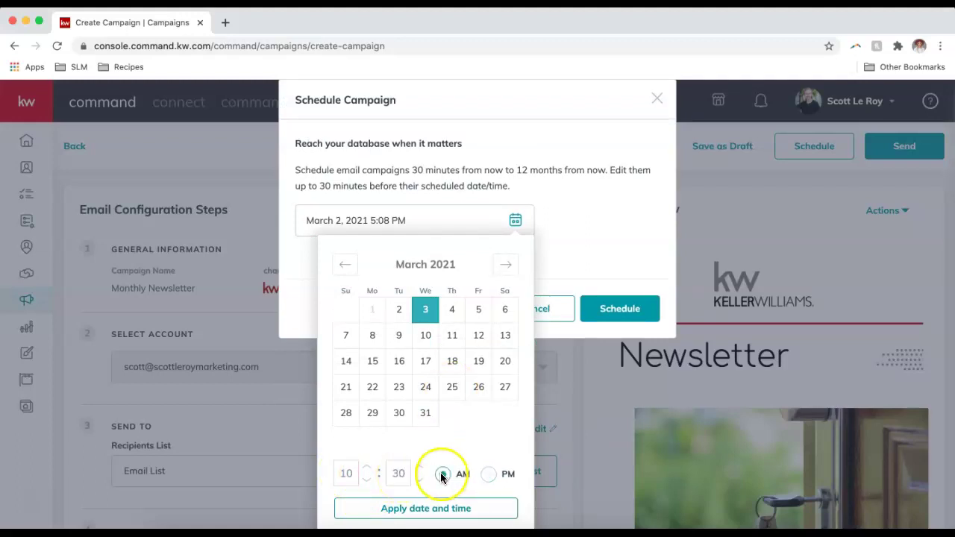
pyautogui.click(409, 508)
pyautogui.click(626, 407)
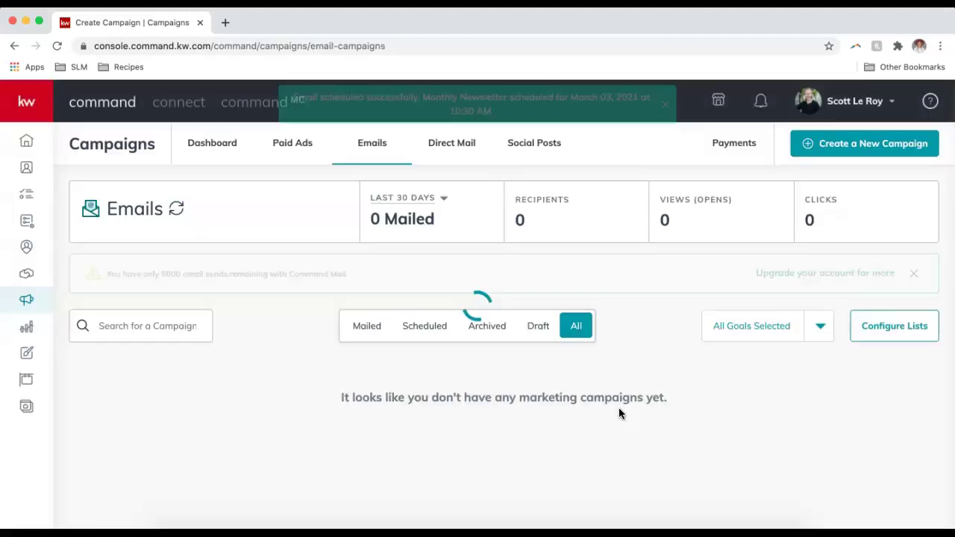
pyautogui.scroll(-1, 618, 408)
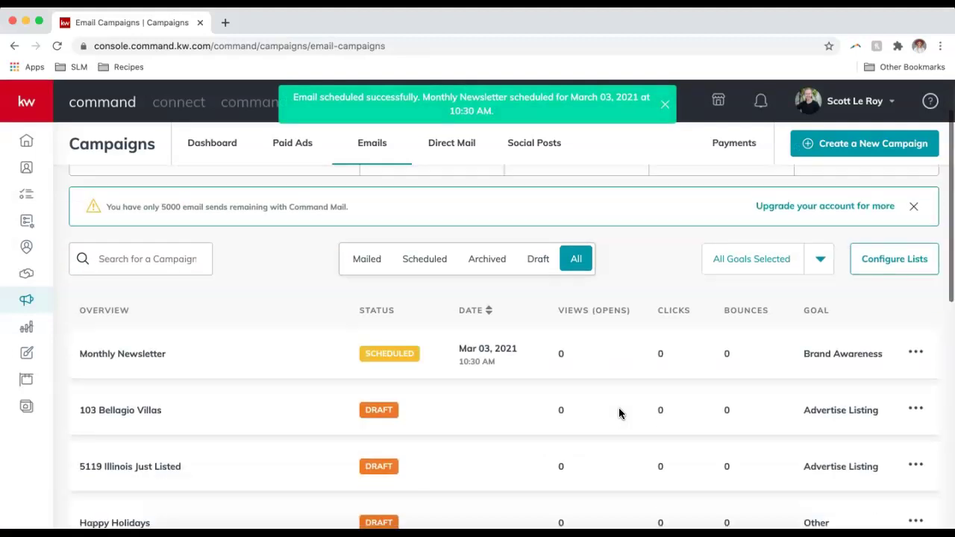
pyautogui.scroll(-1, 619, 413)
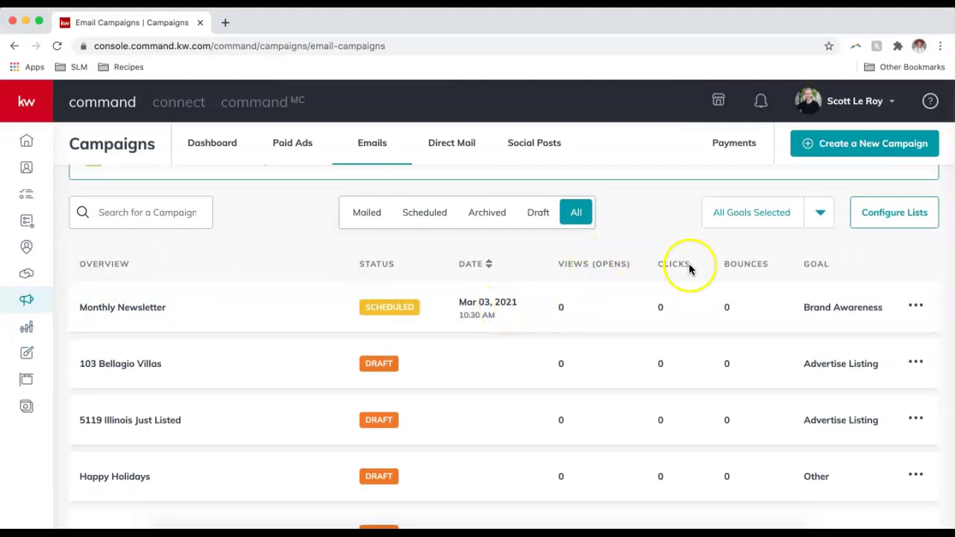
pyautogui.scroll(3, 658, 288)
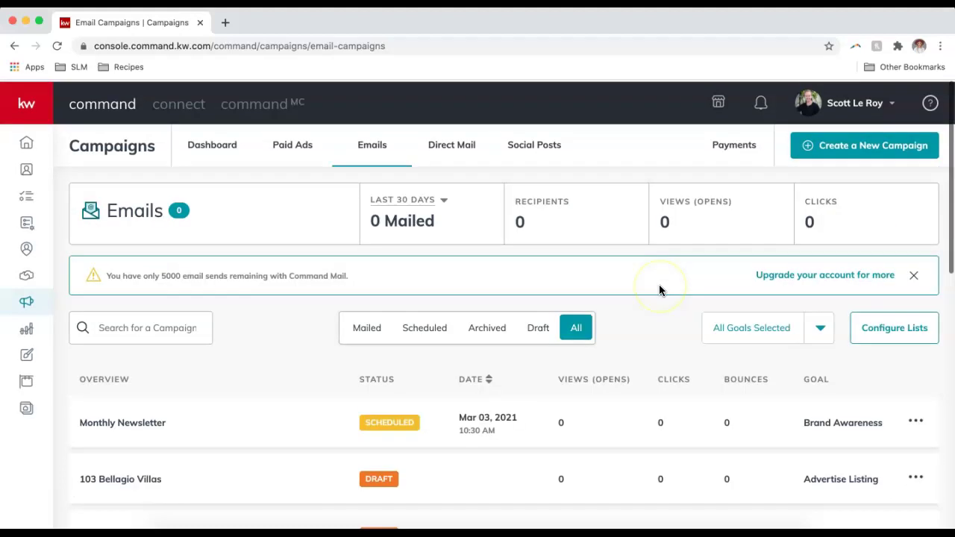